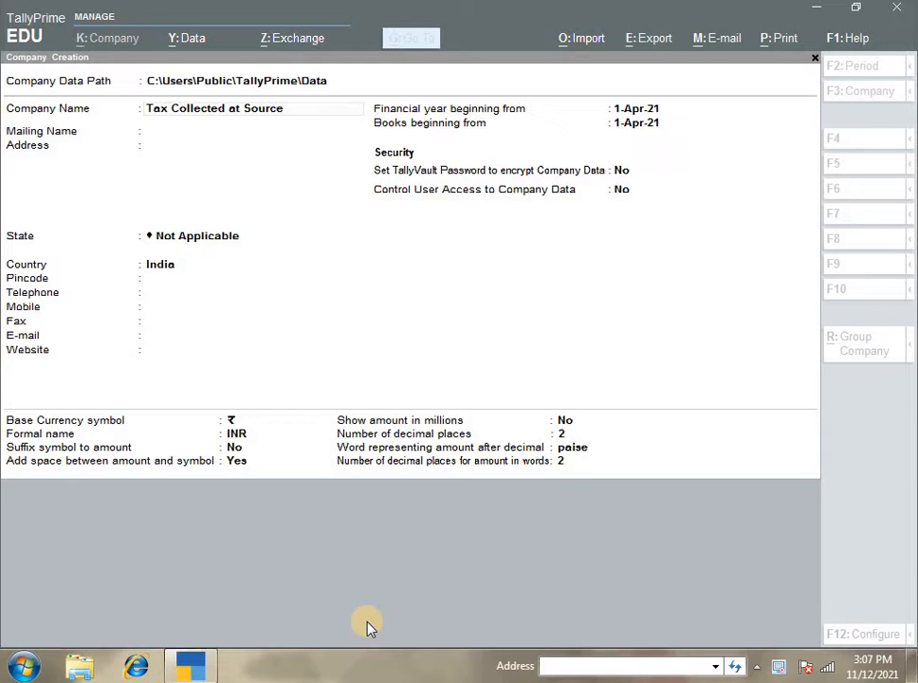
# Step: Create the company Tax Collected at Source, keeping the default mailing, security and currency details
pyautogui.click(405, 354)
pyautogui.press('Return')
pyautogui.press('Return')
pyautogui.press('Return')
pyautogui.press('Return')
pyautogui.press('Return')
pyautogui.press('Return')
pyautogui.press('Return')
pyautogui.press('Return')
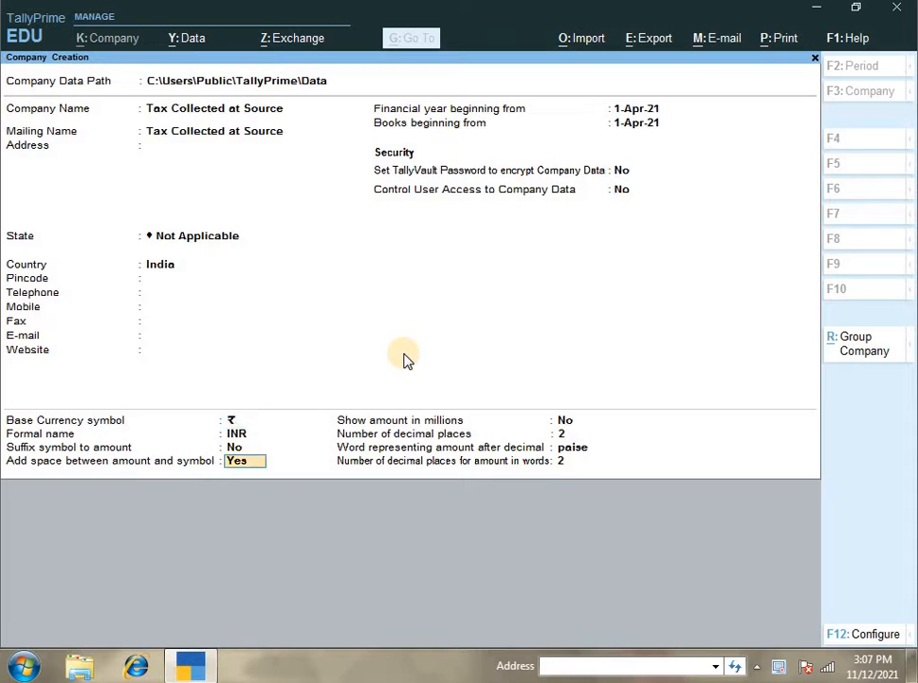
pyautogui.press('Return')
pyautogui.press('Return')
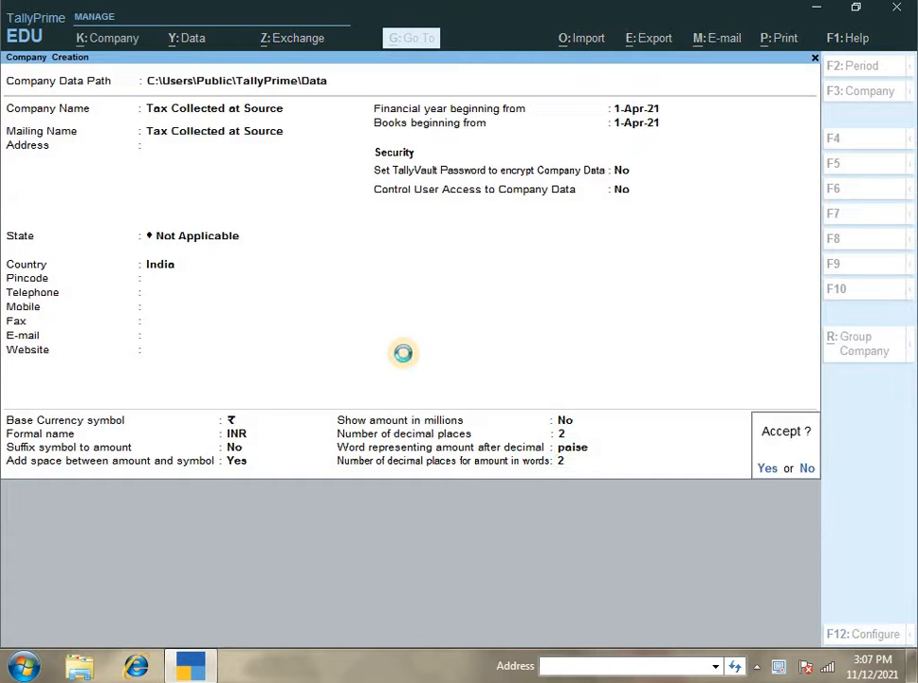
pyautogui.press('Return')
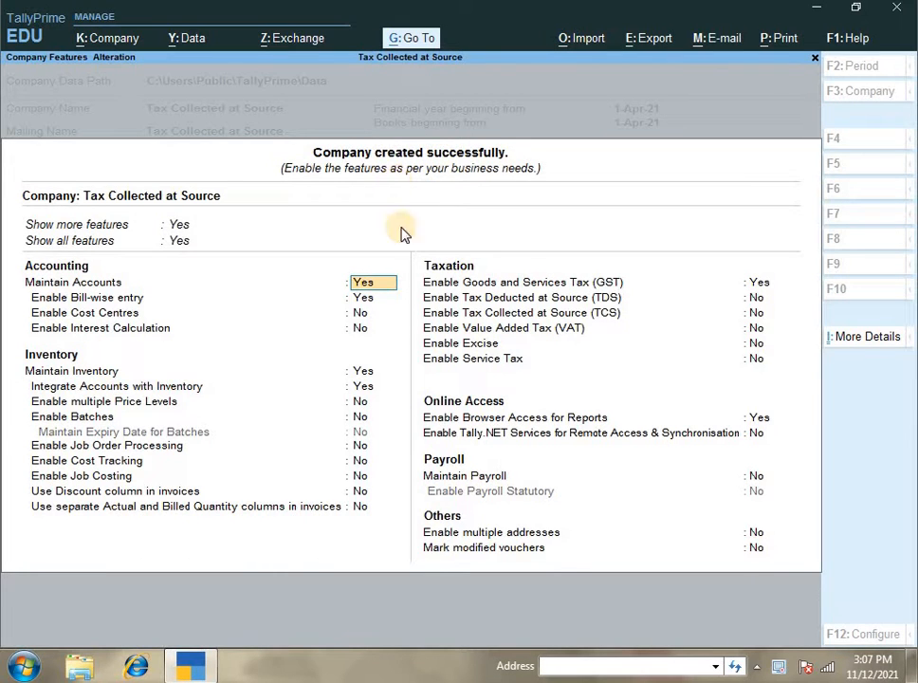
# Step: Disable Goods and Services Tax (GST) and enable Tax Collected at Source (TCS) in the company features
pyautogui.click(762, 285)
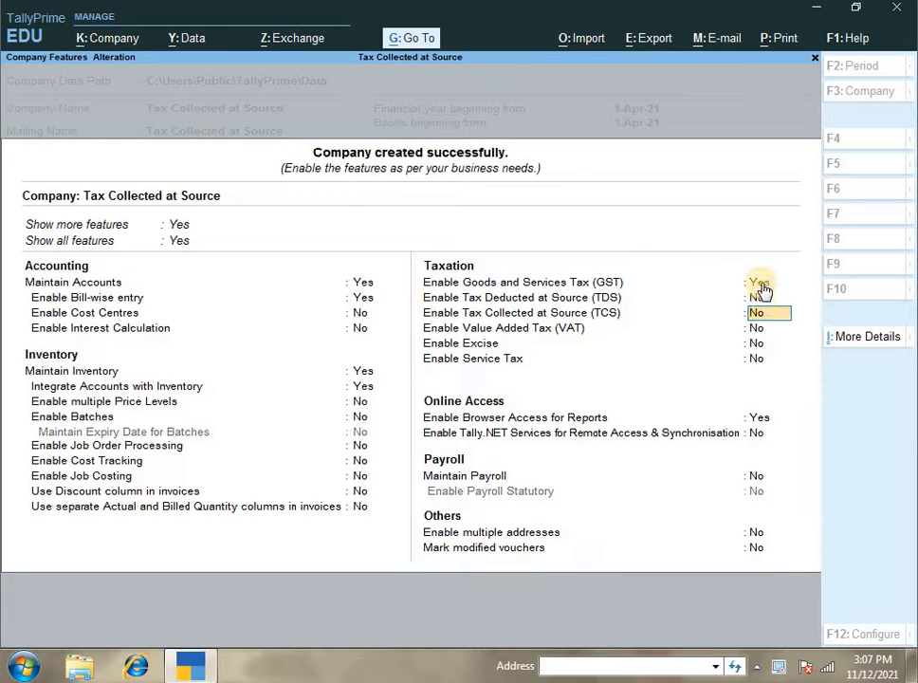
pyautogui.write('no')
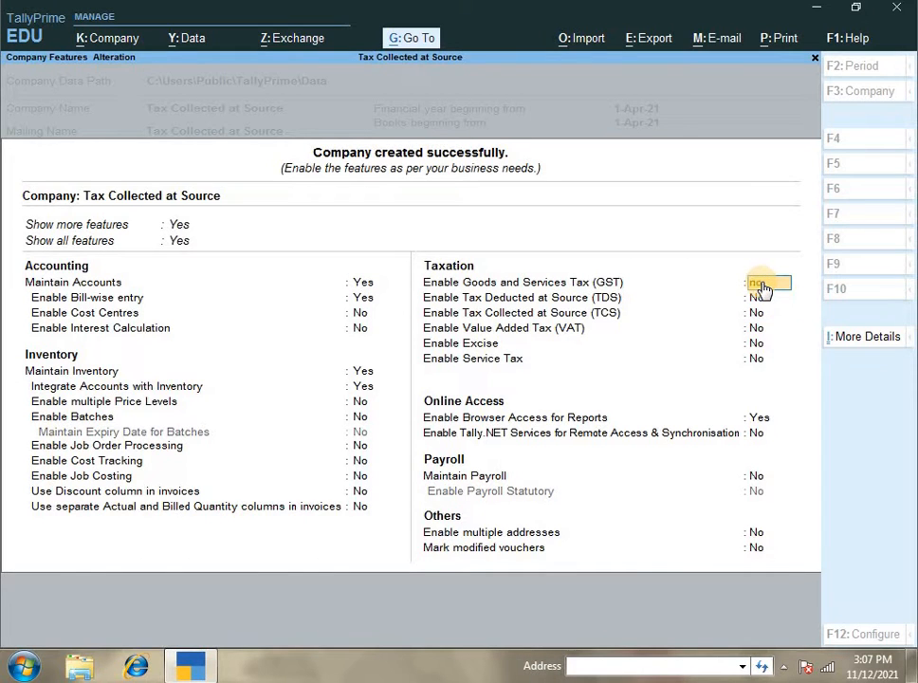
pyautogui.press('Return')
pyautogui.press('Return')
pyautogui.write('y')
pyautogui.press('Return')
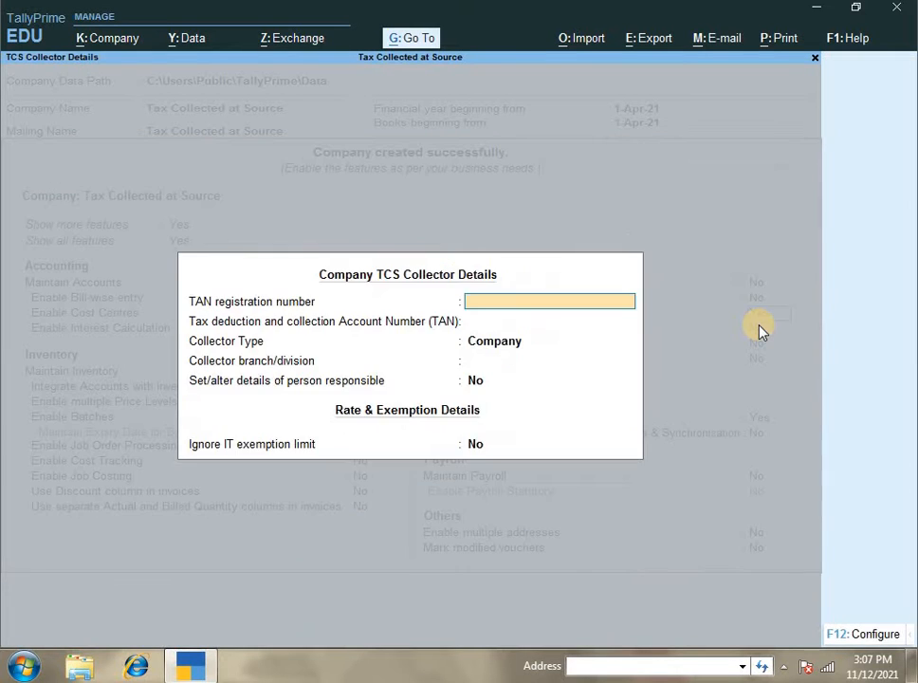
# Step: Enter the TAN registration number and set the collector type to Individual/HUF, leaving the branch/division blank
pyautogui.press('Return')
pyautogui.press('BackSpace')
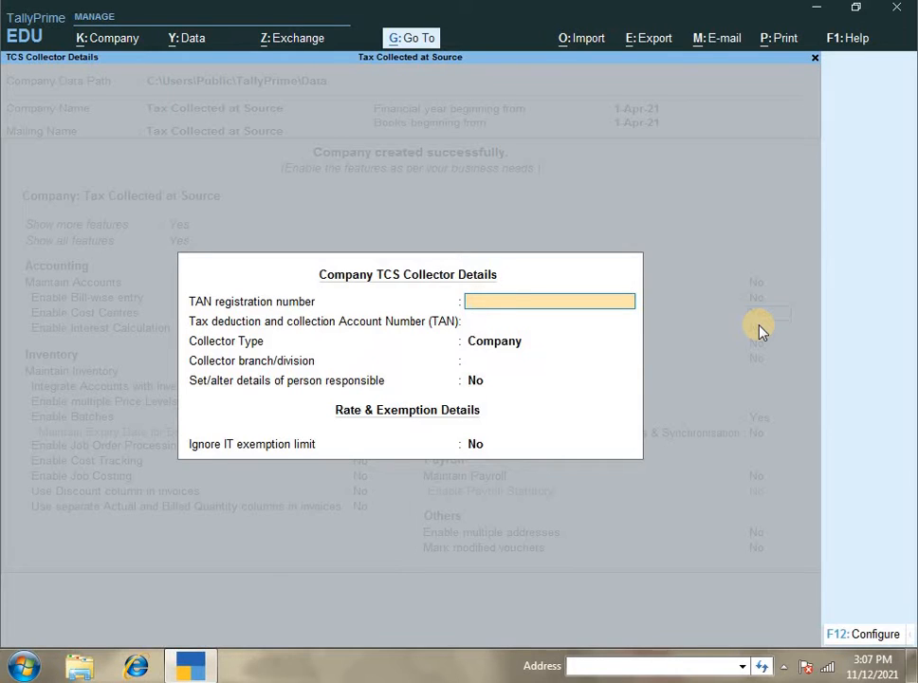
pyautogui.write('AAAA12345K')
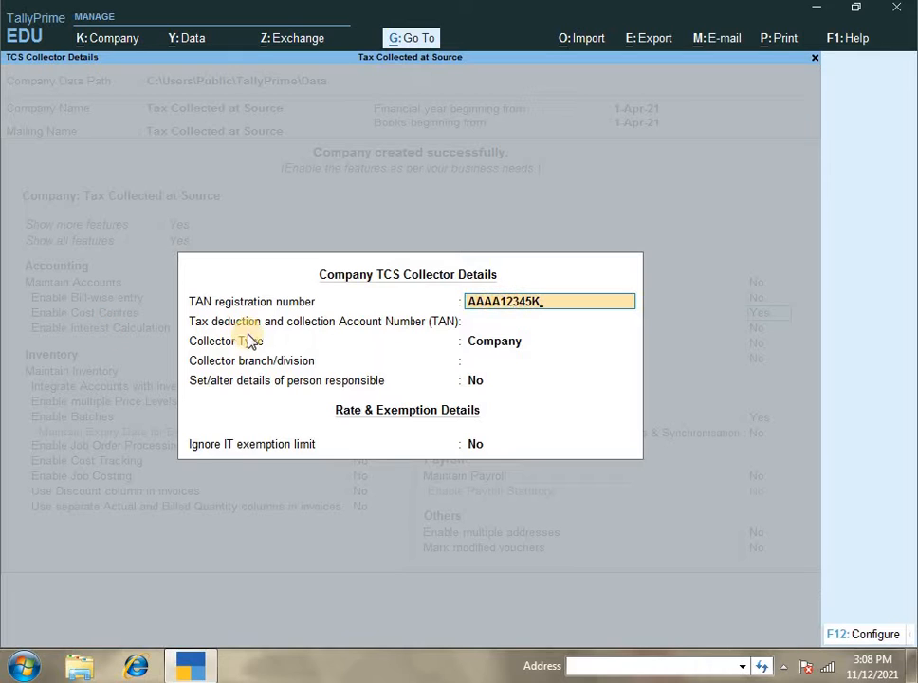
pyautogui.press('Return')
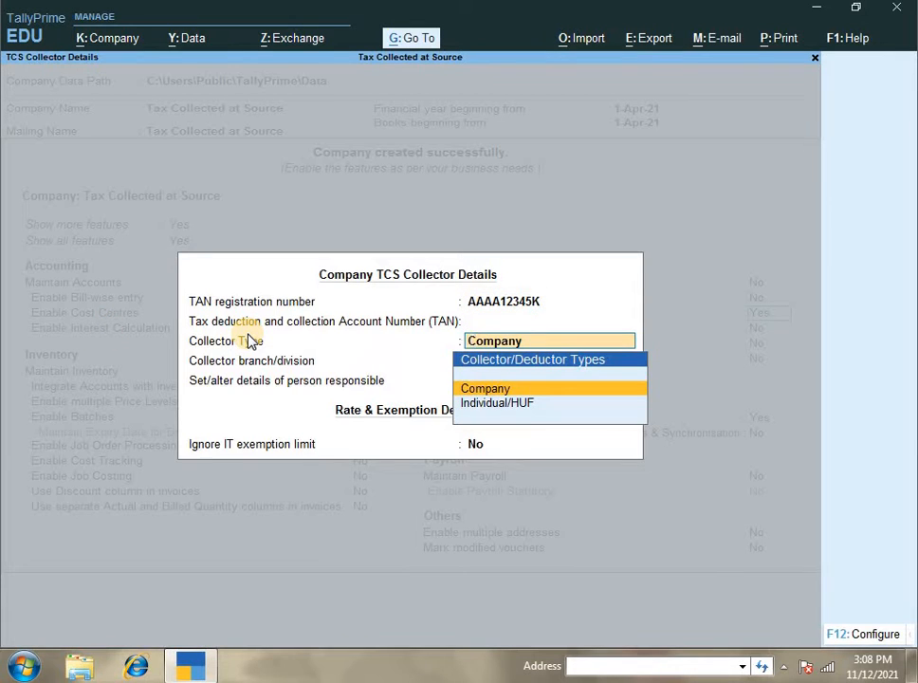
pyautogui.press('Down')
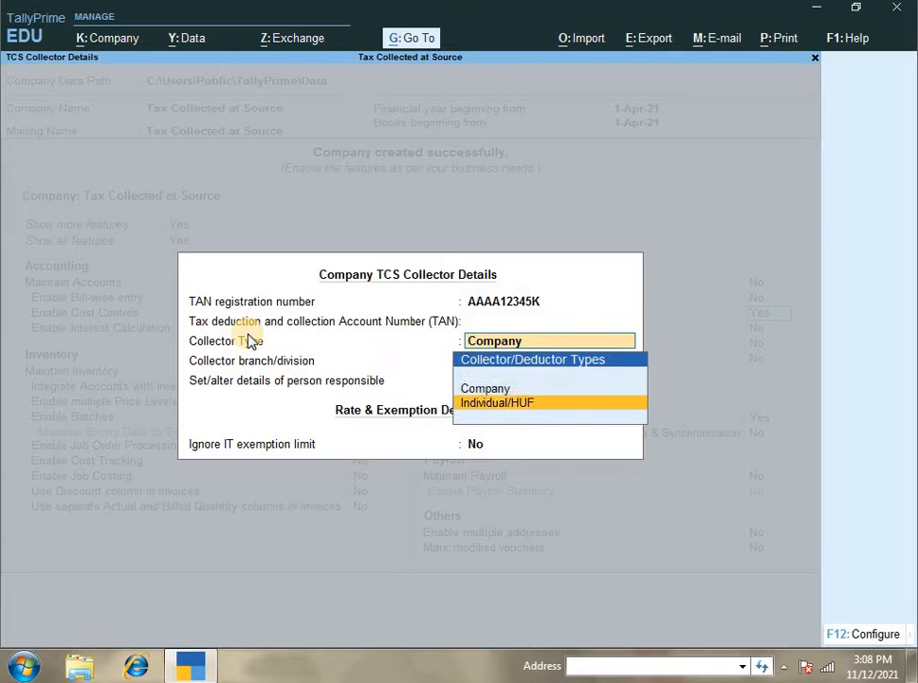
pyautogui.press('Return')
pyautogui.press('Return')
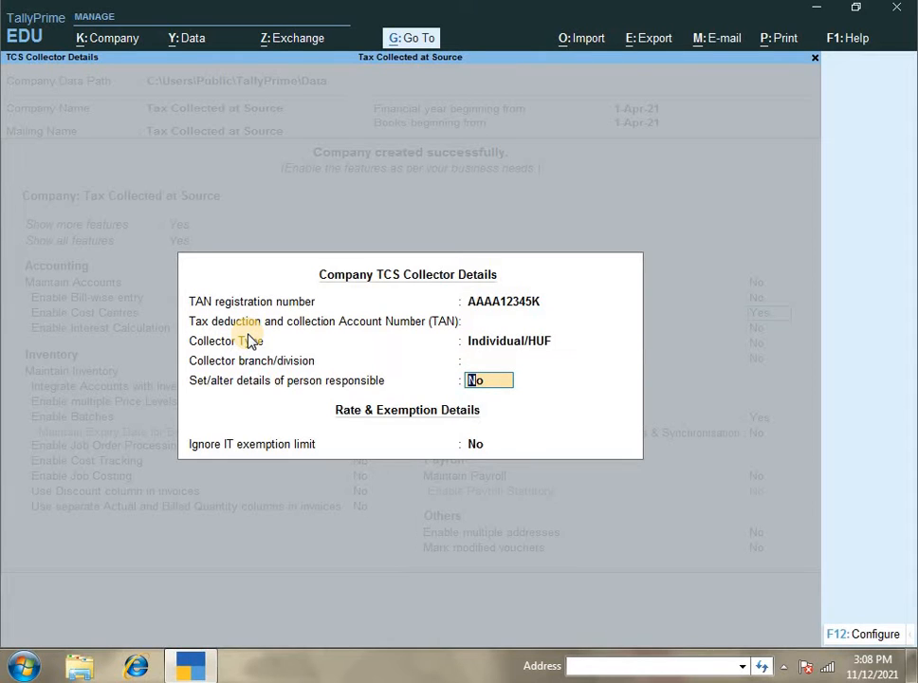
# Step: Turn on details of the person responsible and enter the person's name, leaving the parent's name blank
pyautogui.write('y')
pyautogui.press('Return')
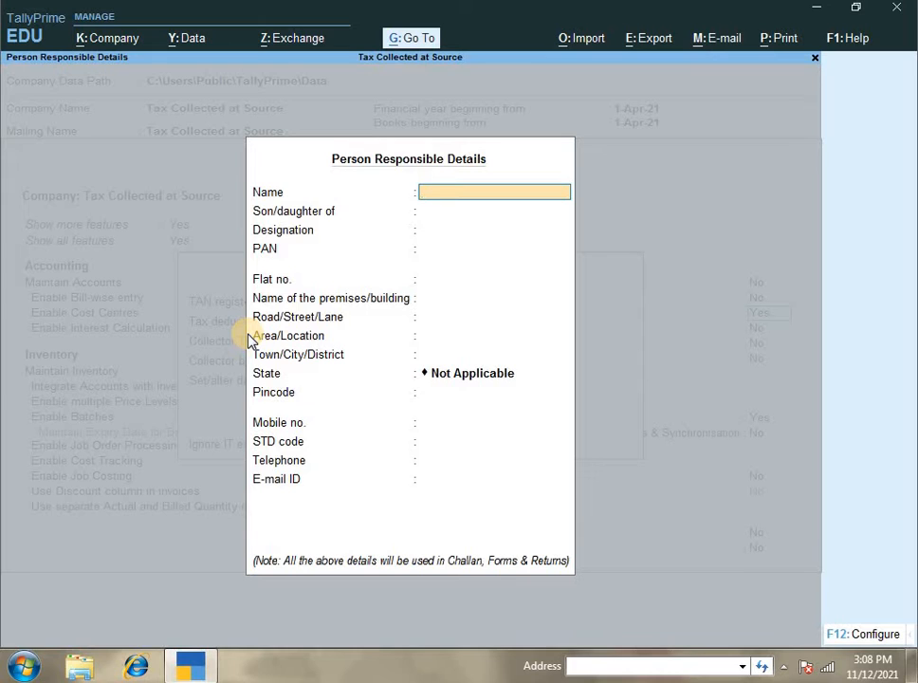
pyautogui.write('Sharath')
pyautogui.press('Return')
pyautogui.press('Return')
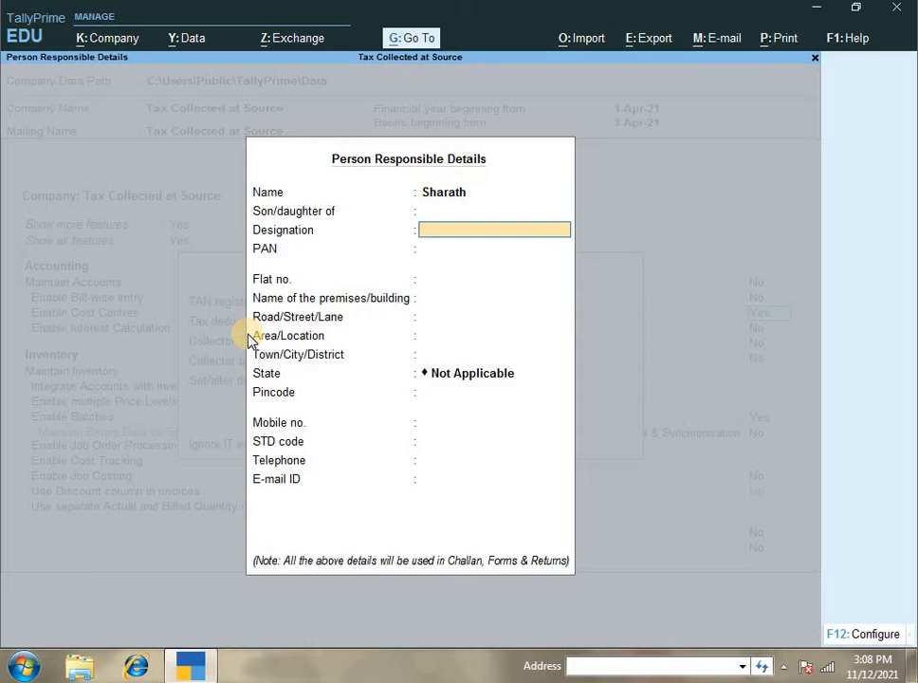
# Step: Set the responsible person's designation to Business and accept the form with the PAN, address and contact fields blank
pyautogui.write('Business')
pyautogui.press('Return')
pyautogui.press('Return')
pyautogui.press('Return')
pyautogui.press('Return')
pyautogui.press('Return')
pyautogui.press('Return')
pyautogui.press('Return')
pyautogui.press('Return')
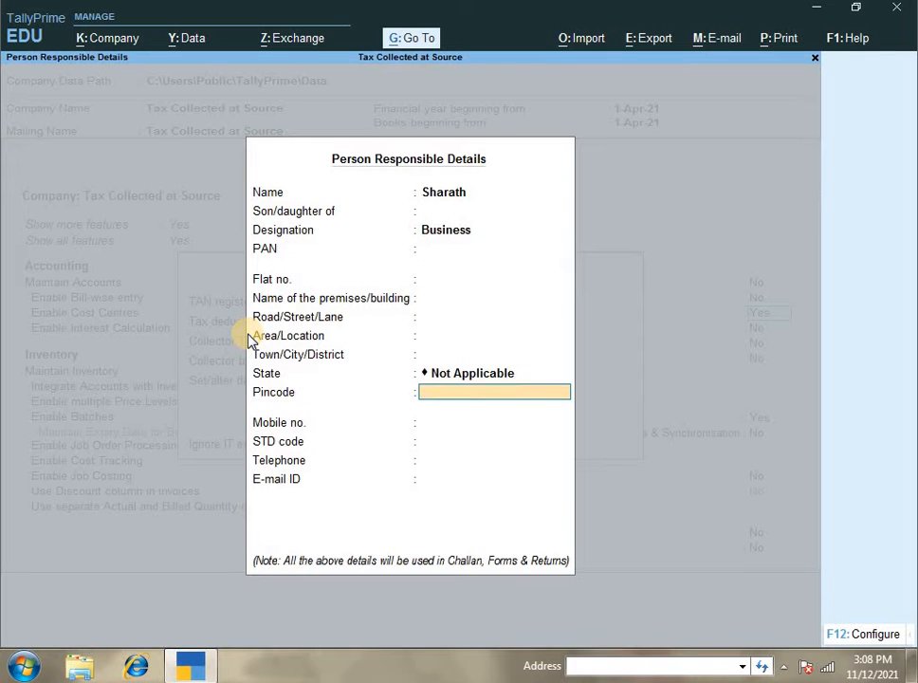
pyautogui.press('Return')
pyautogui.press('Return')
pyautogui.press('Return')
pyautogui.press('Return')
pyautogui.press('Return')
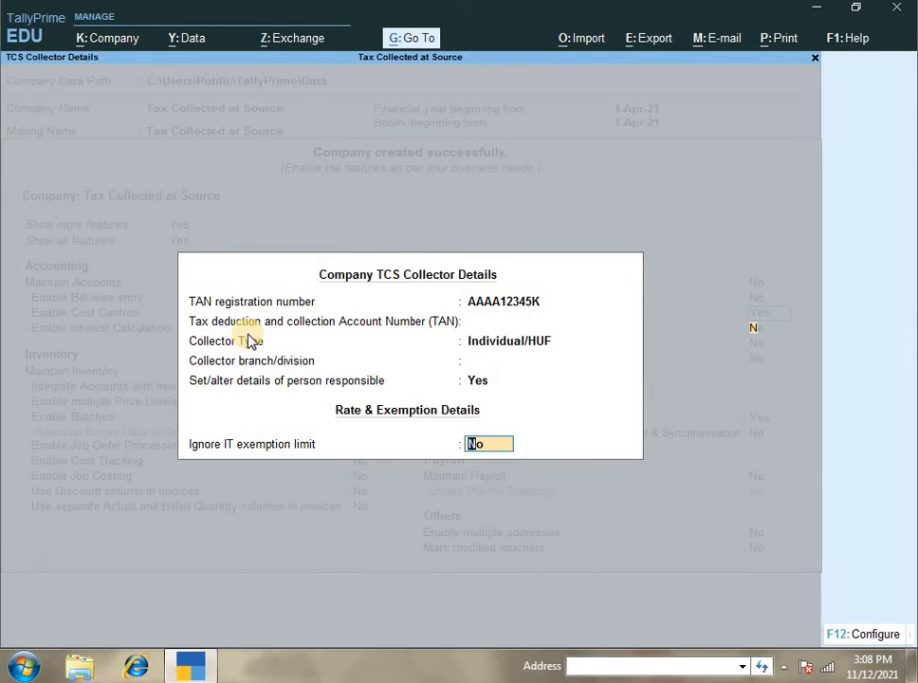
# Step: Keep Ignore IT exemption limit at No, then save the TCS collector details and the company features
pyautogui.press('Return')
pyautogui.press('Return')
pyautogui.press('Return')
pyautogui.press('Return')
pyautogui.press('Return')
pyautogui.press('Return')
pyautogui.press('Return')
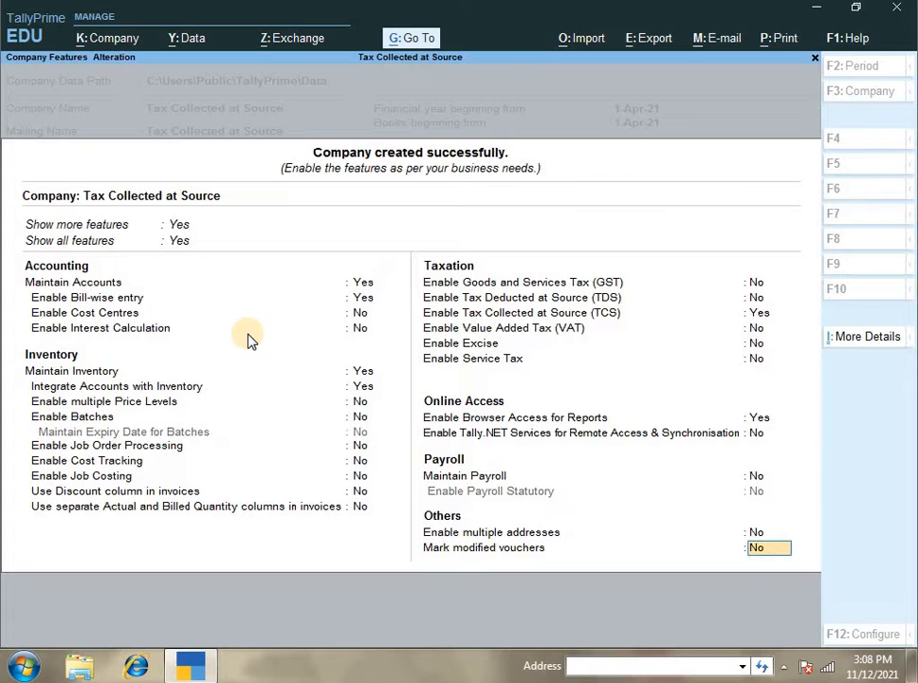
pyautogui.press('Return')
pyautogui.press('Return')
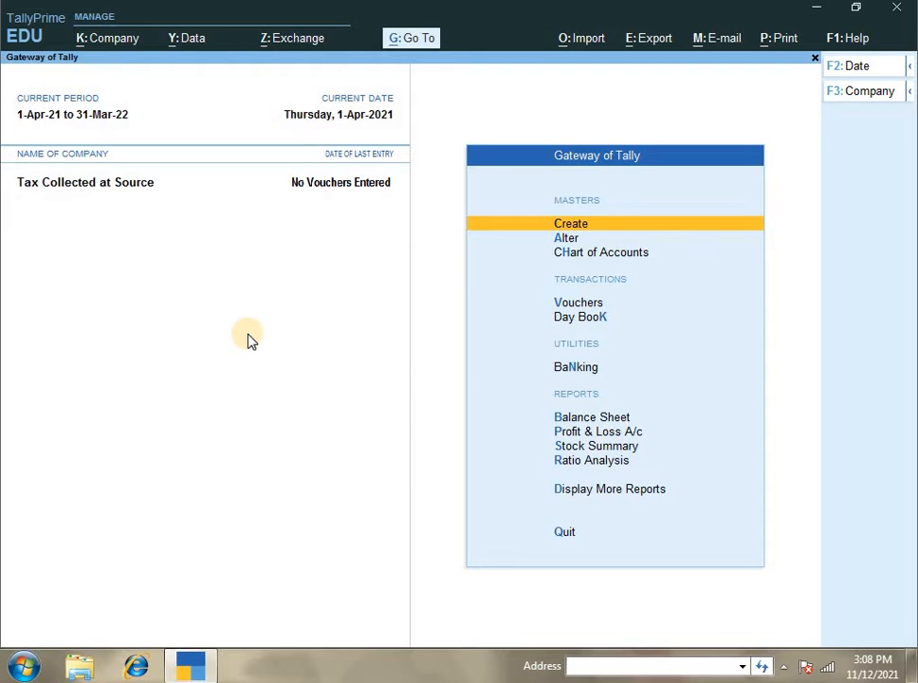
# Step: Start a new ledger named Xyz & Co under the Sundry Debtors group
pyautogui.press('Return')
pyautogui.press('Down')
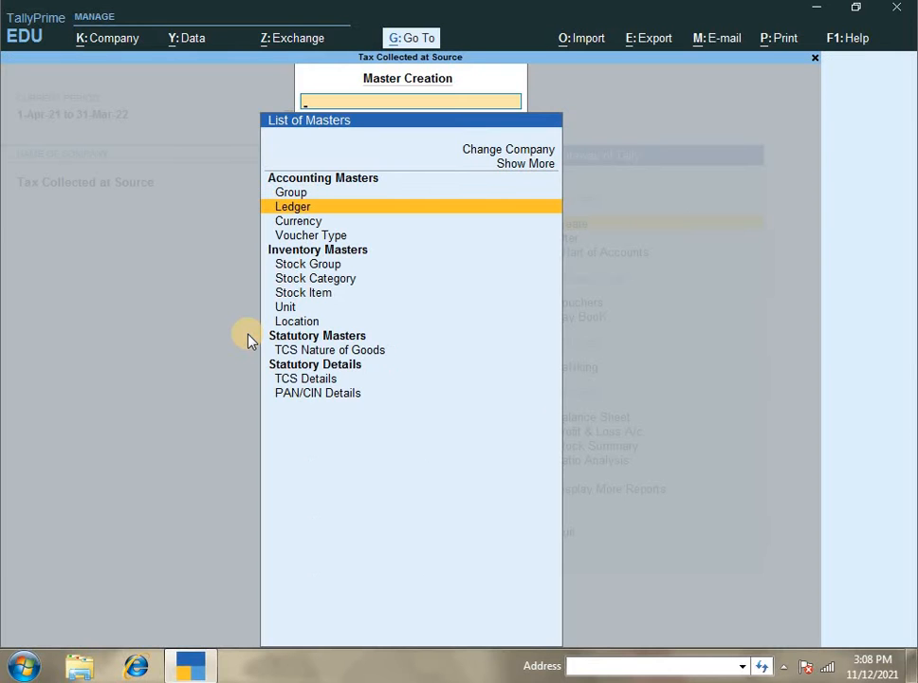
pyautogui.press('Return')
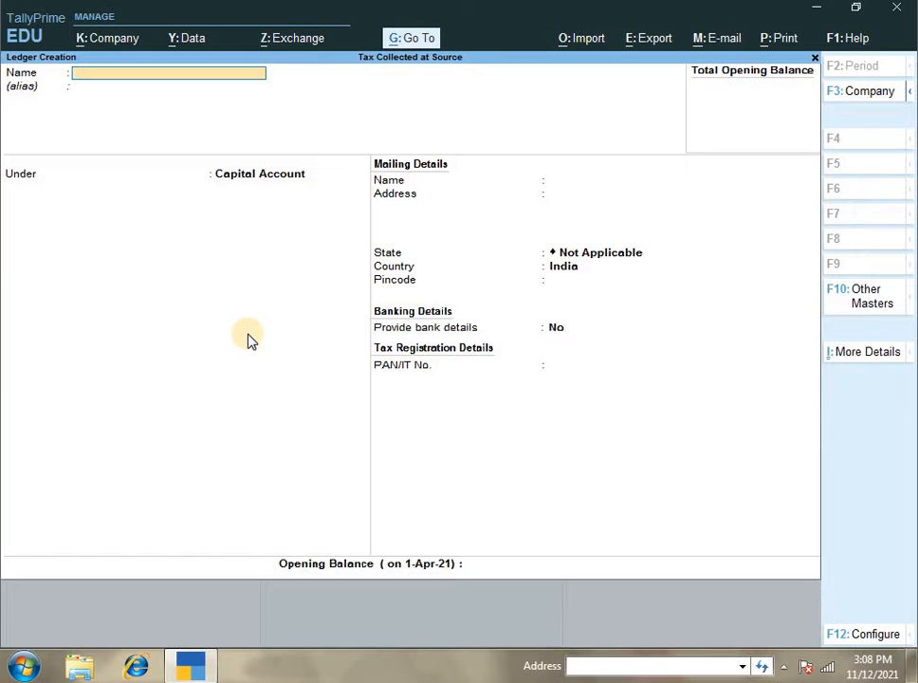
pyautogui.write('Xyz & Co')
pyautogui.press('Return')
pyautogui.press('Return')
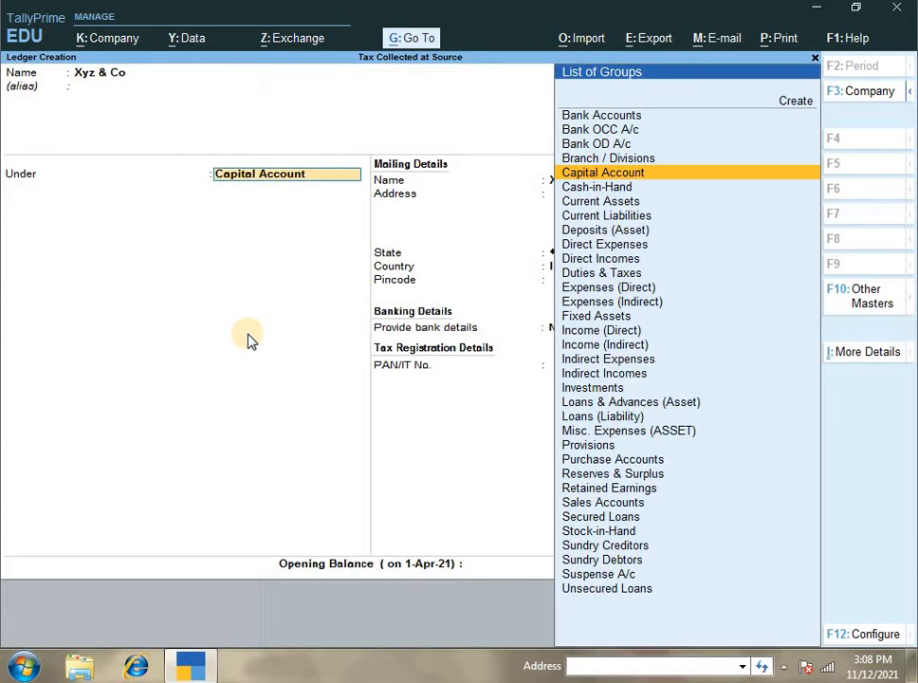
pyautogui.write('Su')
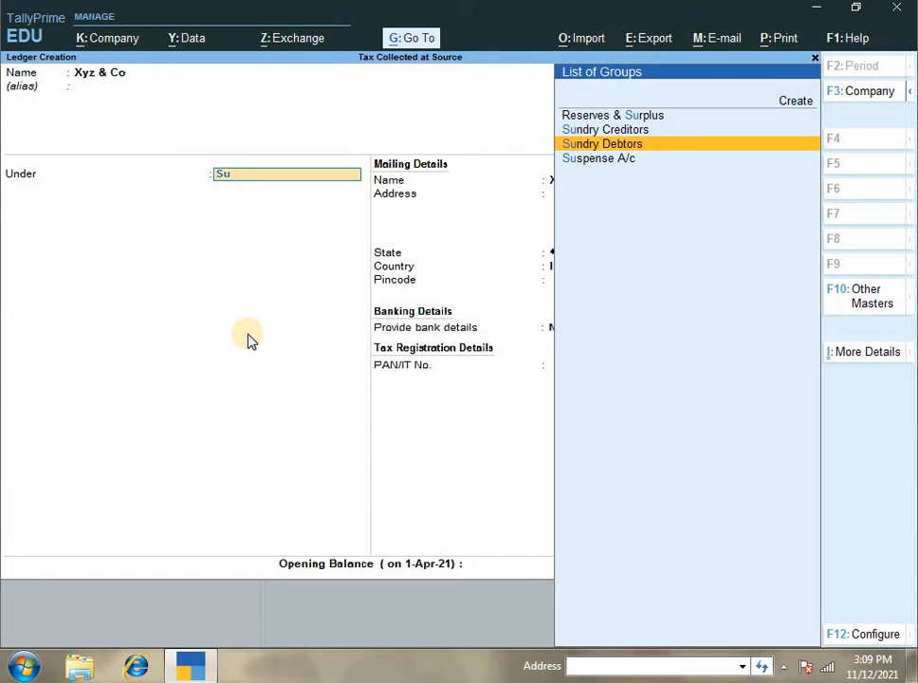
pyautogui.press('Return')
pyautogui.press('BackSpace')
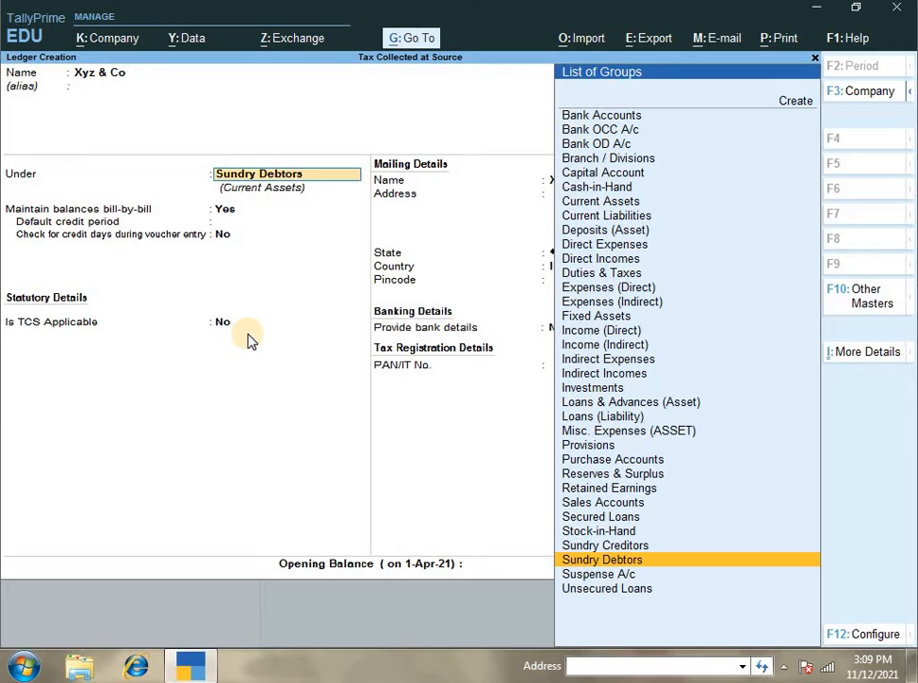
pyautogui.press('Return')
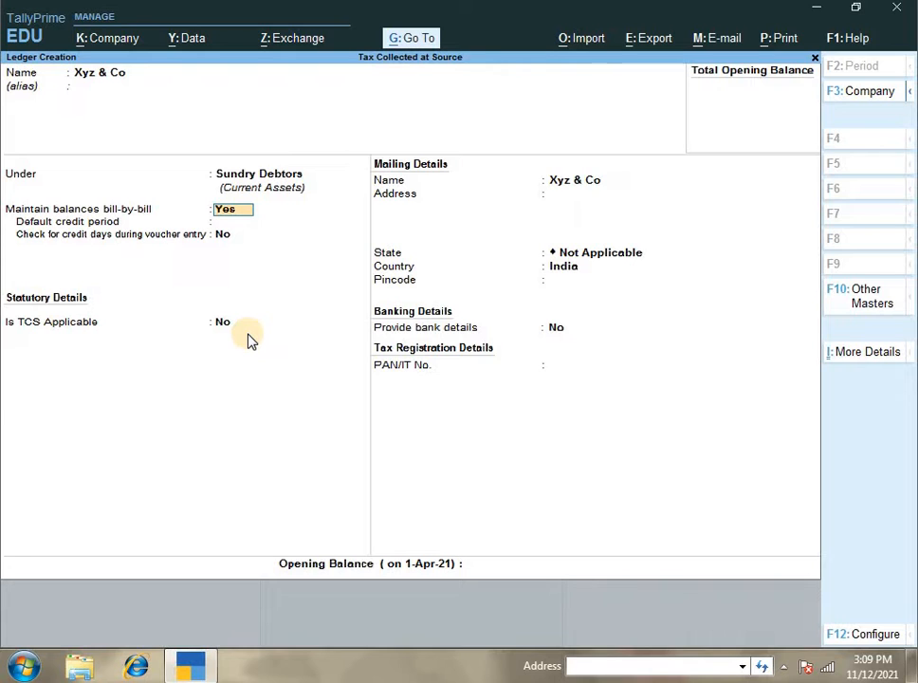
# Step: Make TCS applicable to the Xyz & Co ledger with buyer/lessee type Individual/HUF - Resident
pyautogui.press('Return')
pyautogui.press('Return')
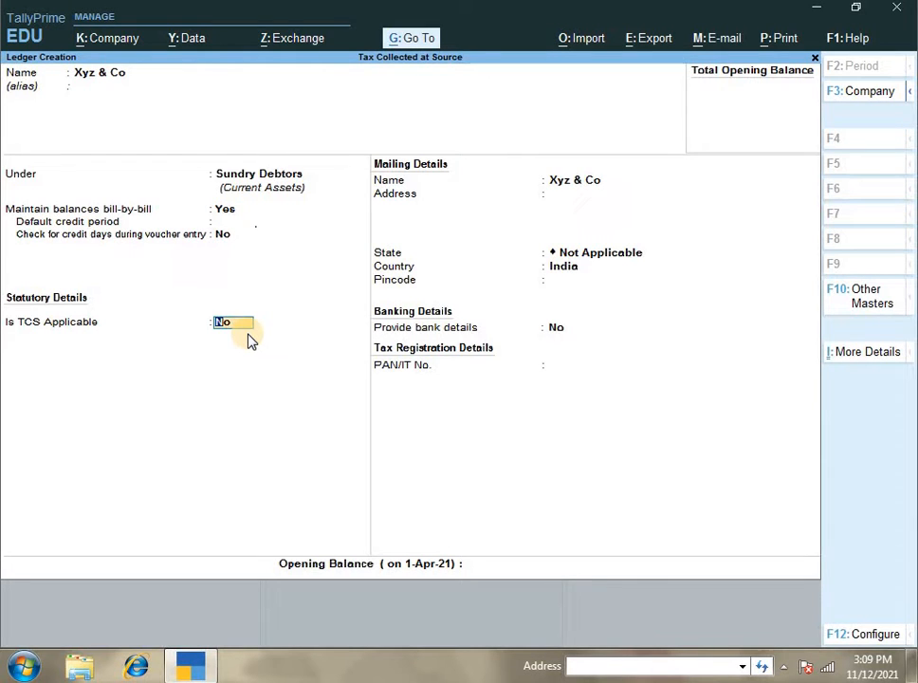
pyautogui.write('y')
pyautogui.press('Return')
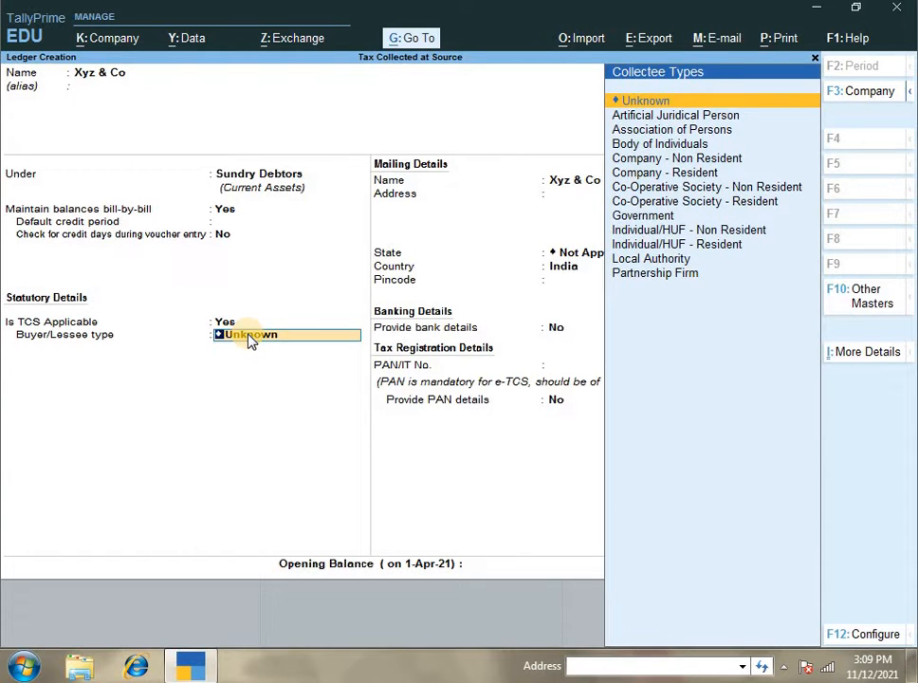
pyautogui.write('In')
pyautogui.press('Down')
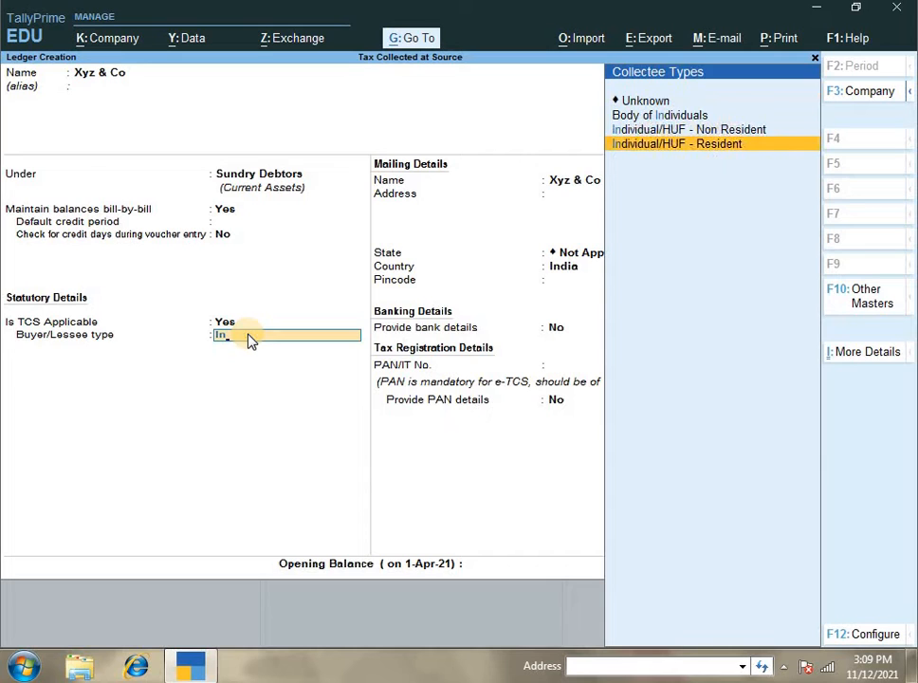
pyautogui.press('Return')
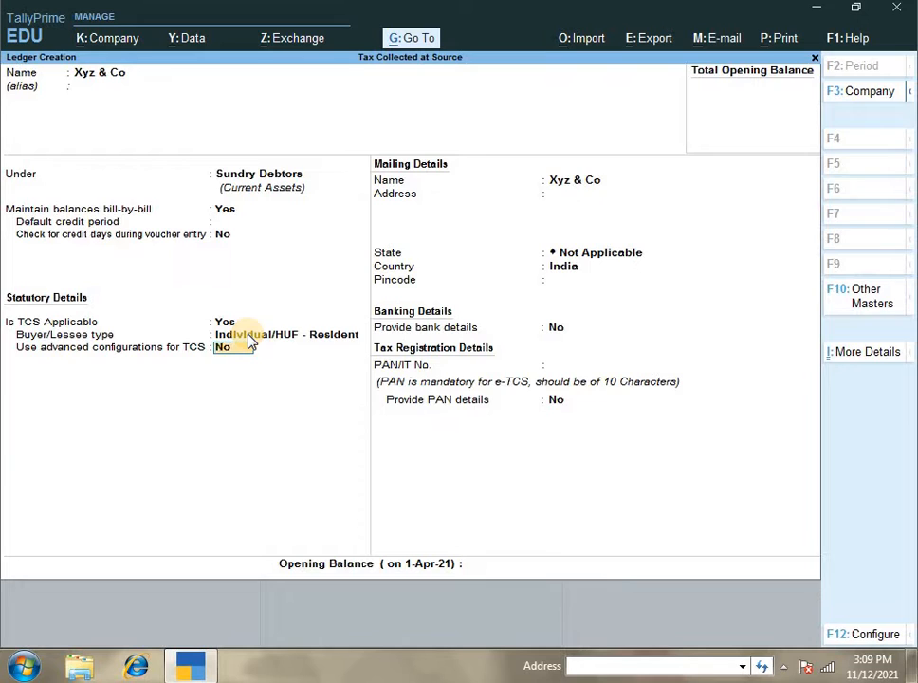
# Step: Enable advanced TCS configurations, ignoring the surcharge exemption limit and making Ignore Income Tax exemption limit Applicable
pyautogui.press('y')
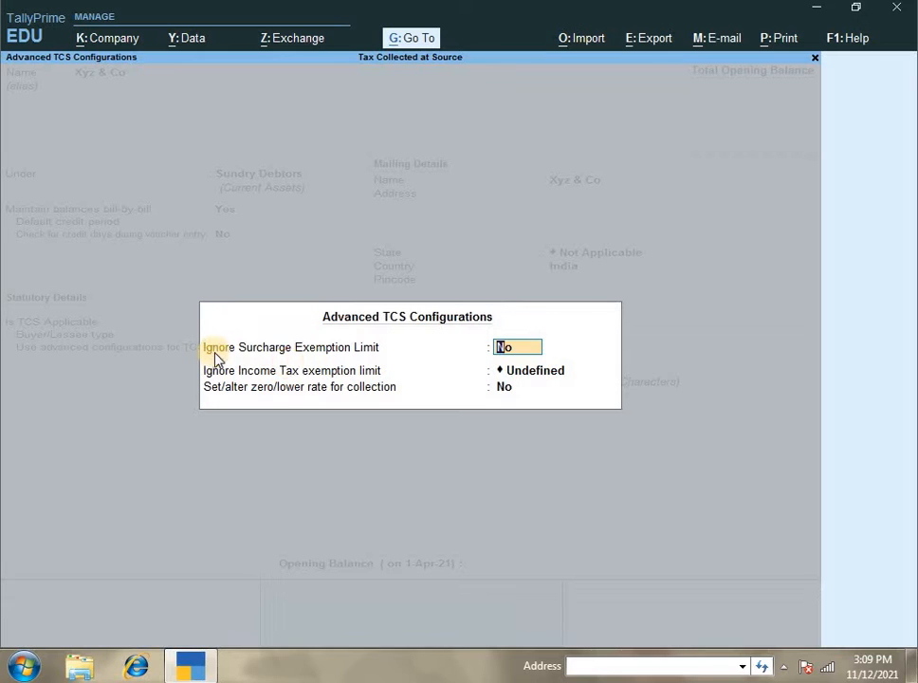
pyautogui.write('y')
pyautogui.press('Return')
pyautogui.write('A')
pyautogui.press('Return')
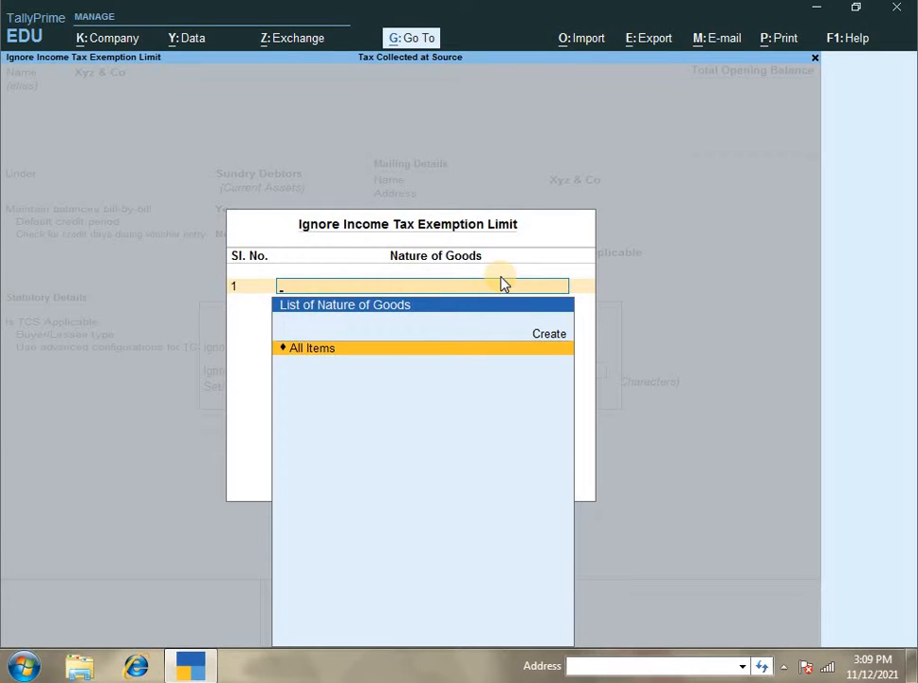
# Step: Create a new TCS nature of goods named Tendu Leaves with section 206C for the exemption list
pyautogui.hotkey('alt', 'c')
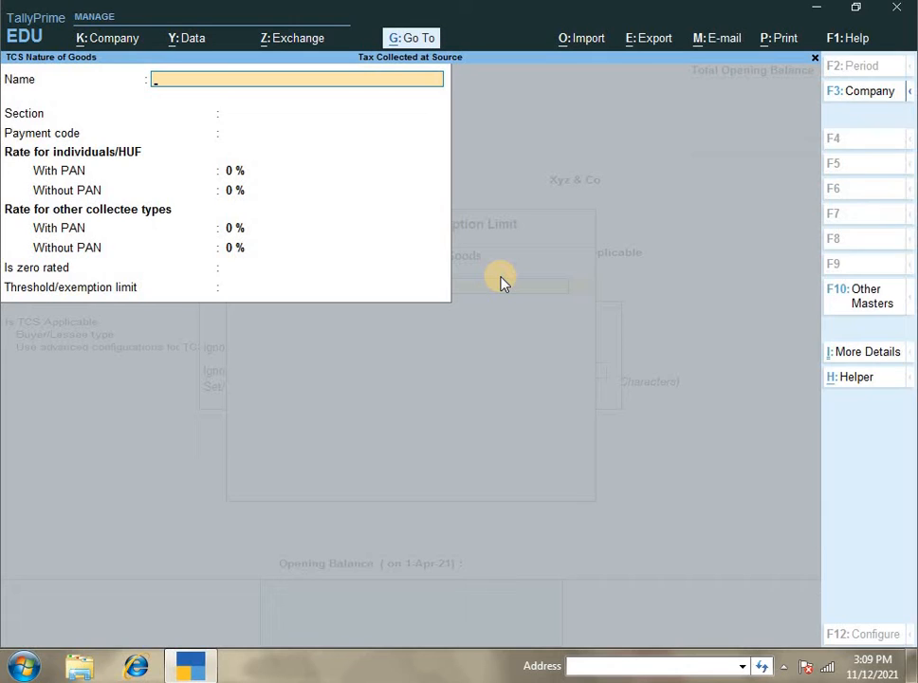
pyautogui.write('Tendu Leaves')
pyautogui.press('Return')
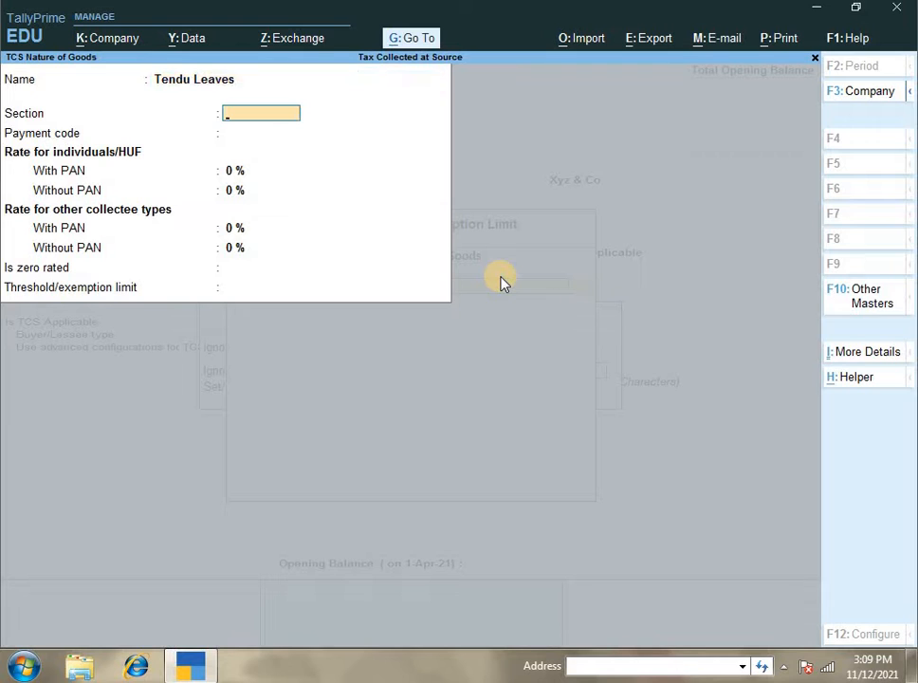
pyautogui.write('206C')
pyautogui.press('Return')
# Step: Set the with-PAN rate to 5% for individuals/HUF and other collectee types, leave the threshold blank, and save the Tendu Leaves entry
pyautogui.press('Return')
pyautogui.write('5')
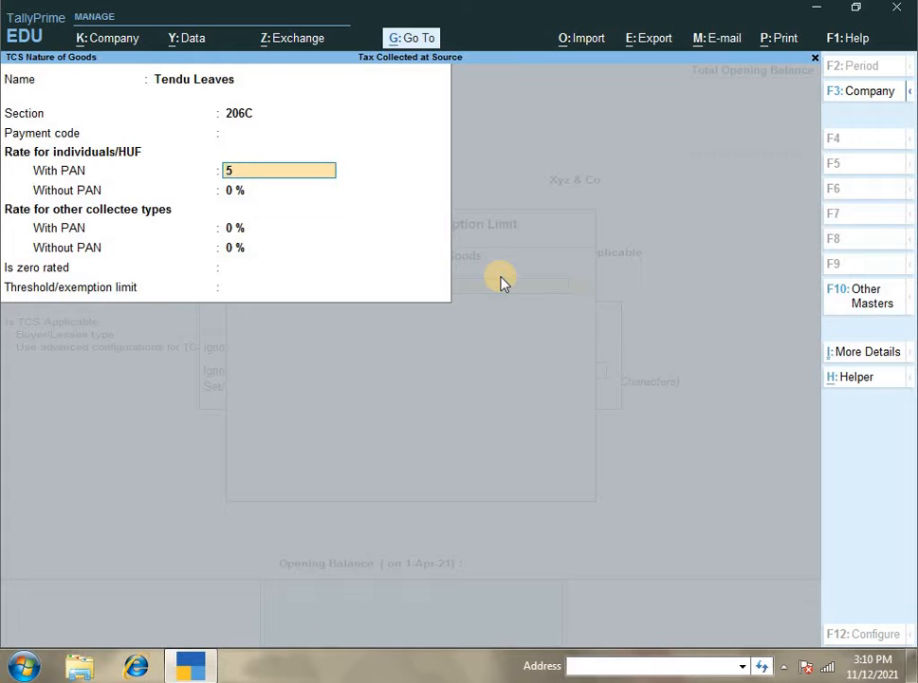
pyautogui.press('Return')
pyautogui.press('Return')
pyautogui.press('Return')
pyautogui.press('Return')
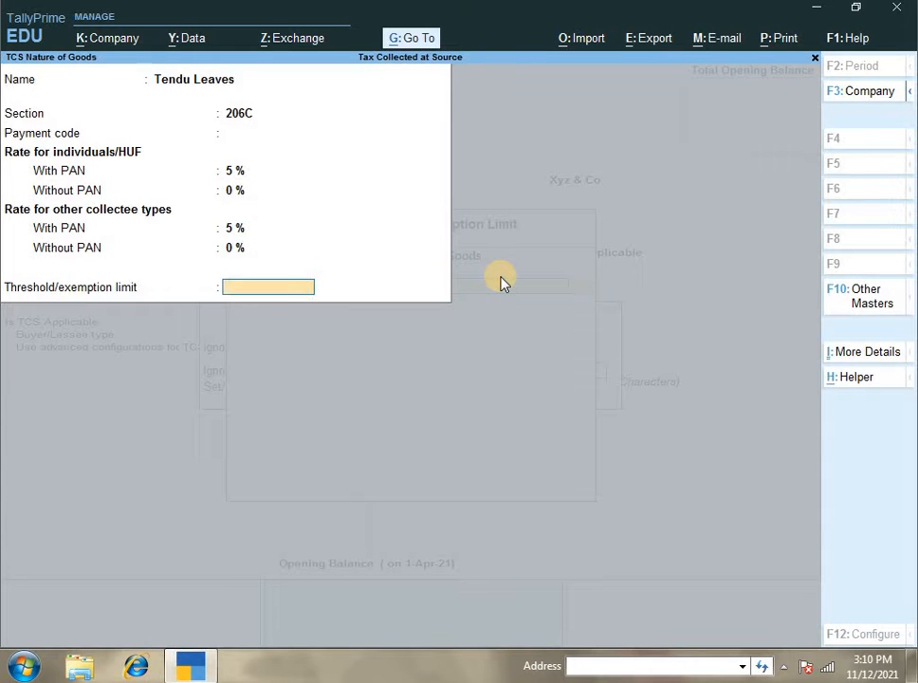
pyautogui.press('Return')
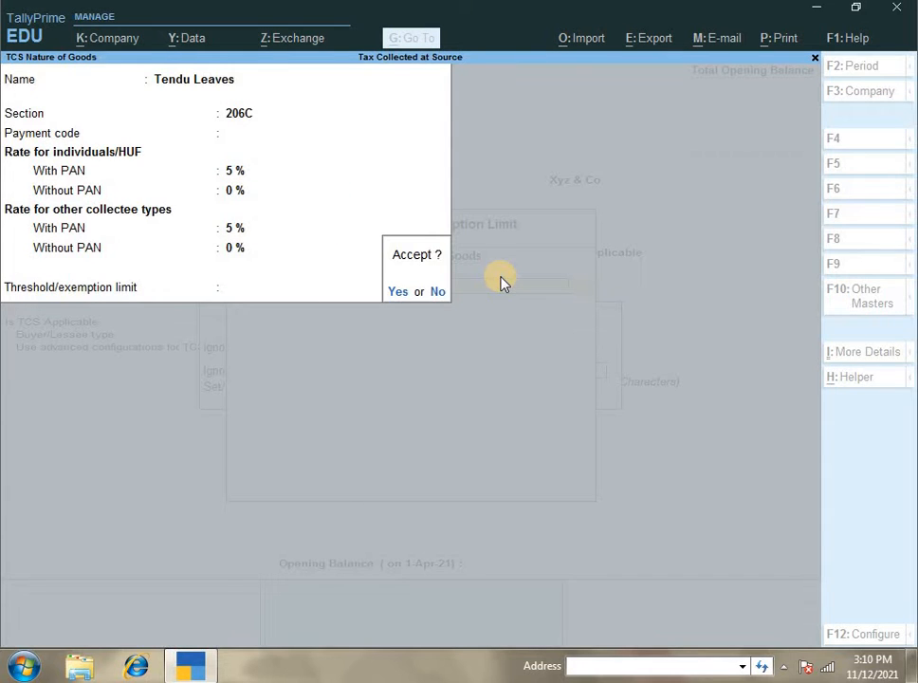
pyautogui.press('Return')
pyautogui.press('Return')
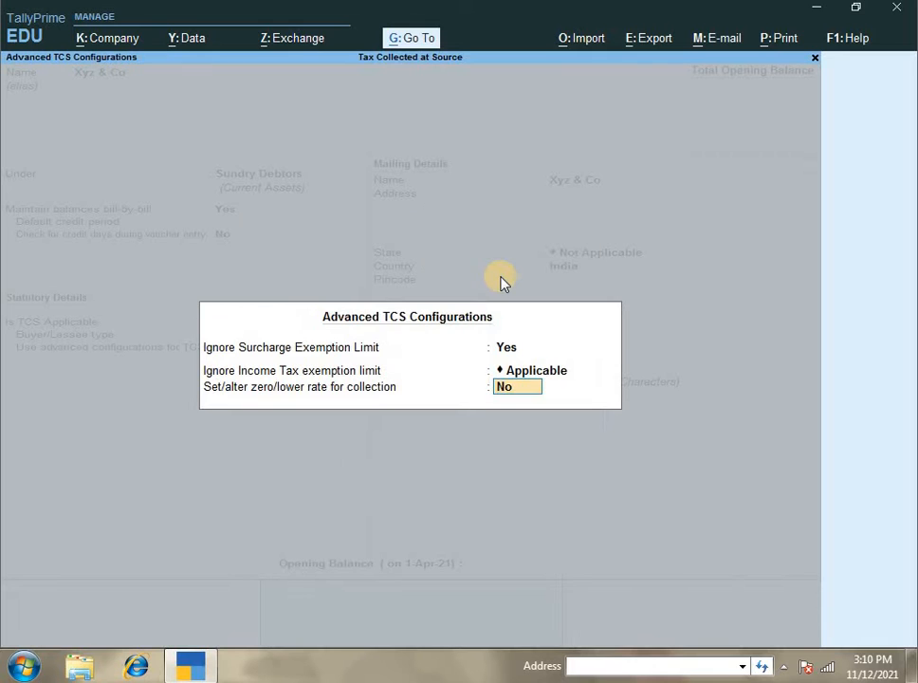
# Step: Enable the zero/lower rate for collection and add Tendu Leaves under section 206C without a certificate number
pyautogui.write('y')
pyautogui.press('Return')
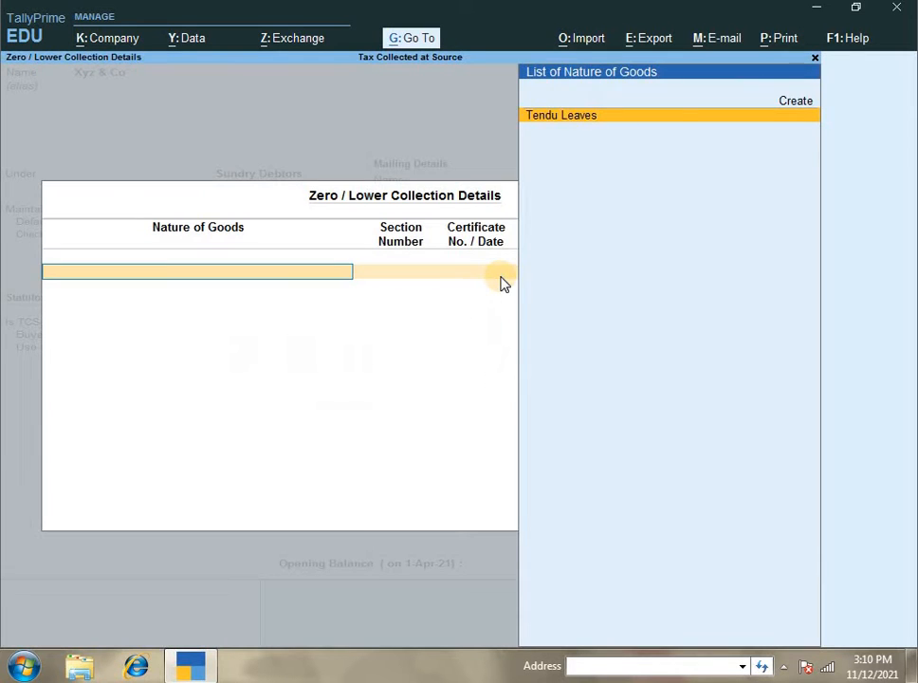
pyautogui.press('Return')
pyautogui.press('Return')
pyautogui.press('Return')
# Step: Set the Tendu Leaves collection rate to 5% from 1-4-2021 to 31-3-2022 and save the advanced TCS configurations
pyautogui.write('1-4-2021')
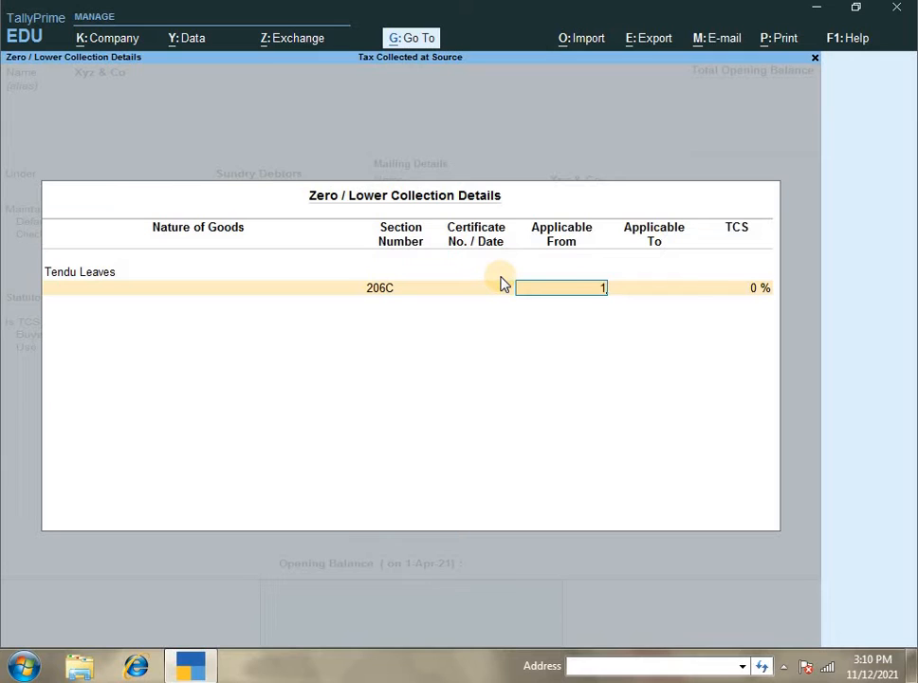
pyautogui.press('Return')
pyautogui.press('Return')
pyautogui.write('5')
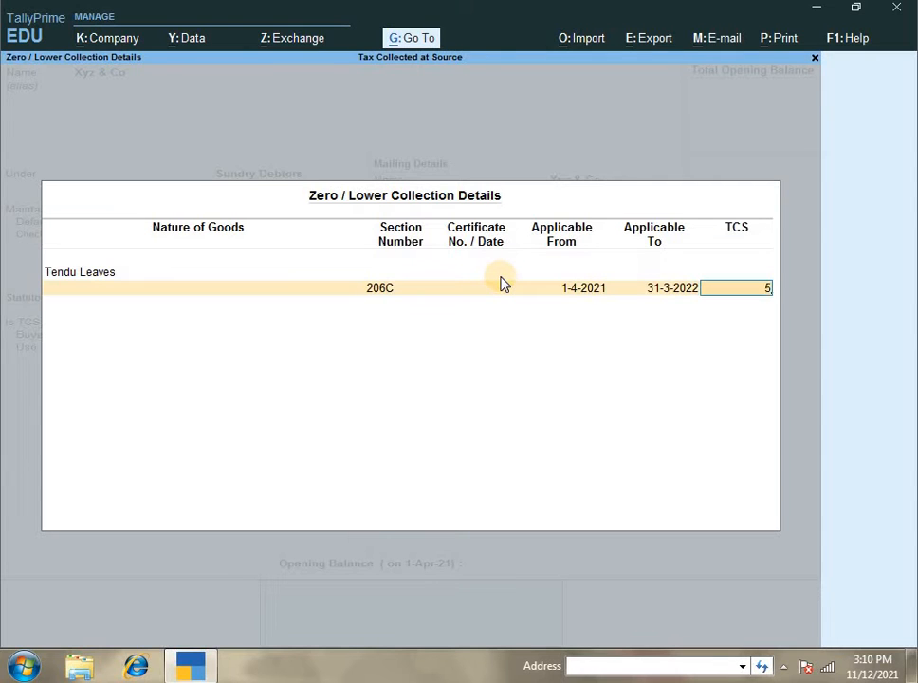
pyautogui.press('Return')
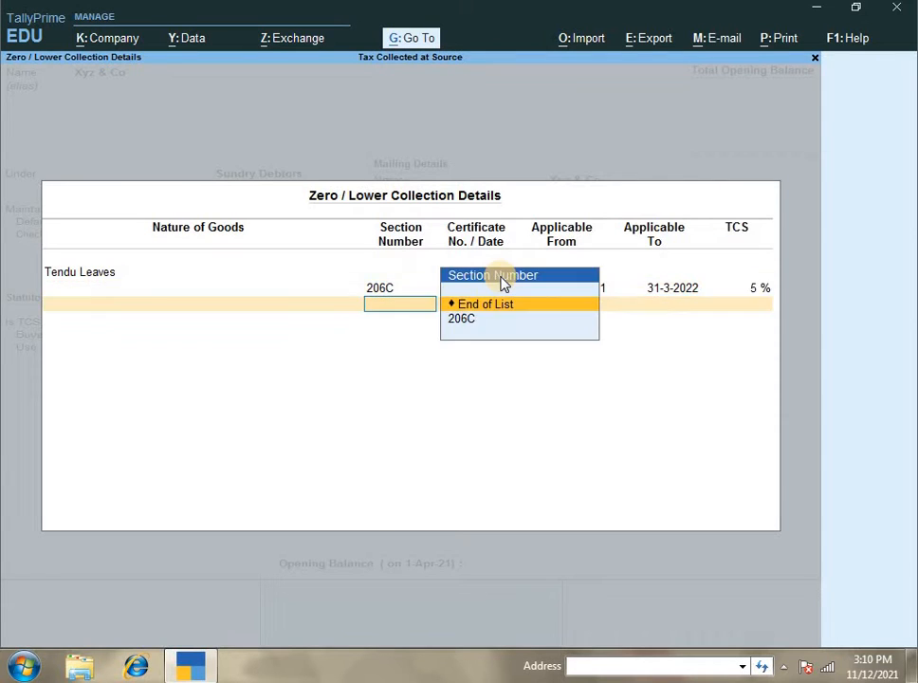
pyautogui.press('Return')
pyautogui.press('Return')
pyautogui.press('Return')
pyautogui.press('Return')
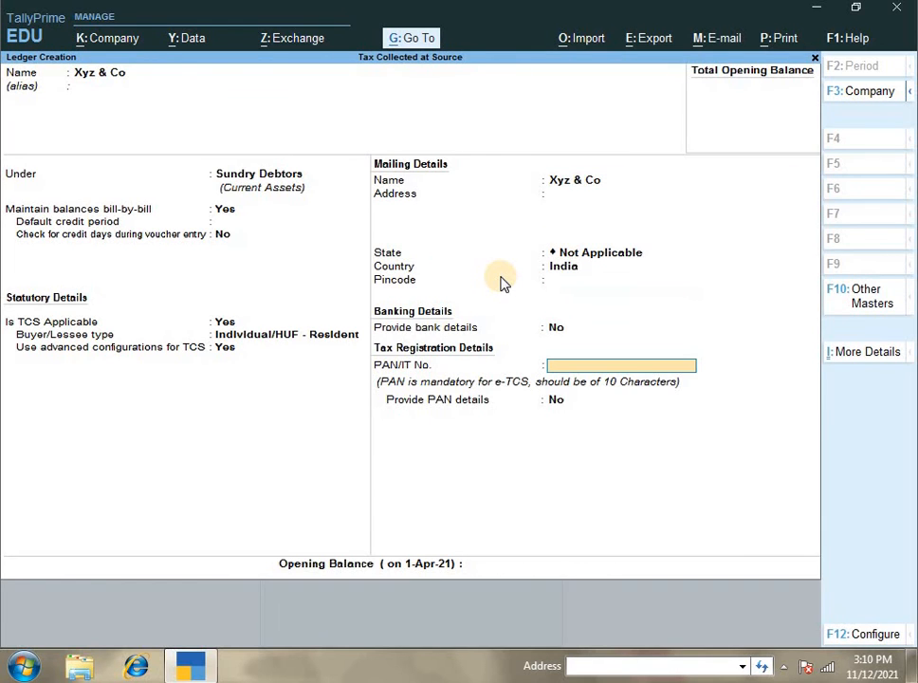
# Step: Enter the party's PAN/IT number, leave Provide PAN details at No, and save the Xyz & Co ledger
pyautogui.write('AAAAA')
pyautogui.write('1234K')
pyautogui.press('Return')
pyautogui.press('Return')
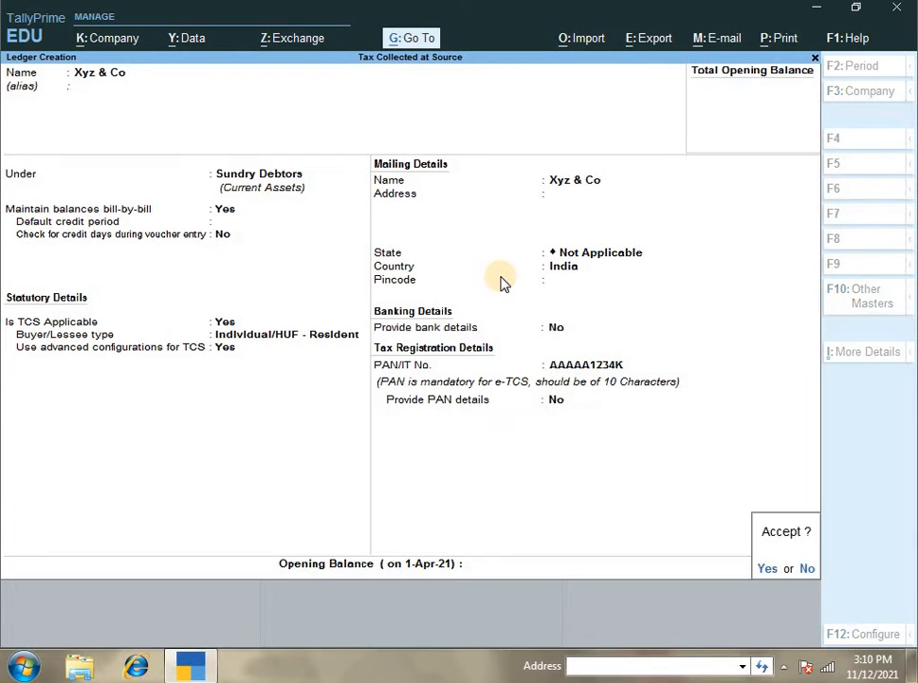
pyautogui.press('Return')
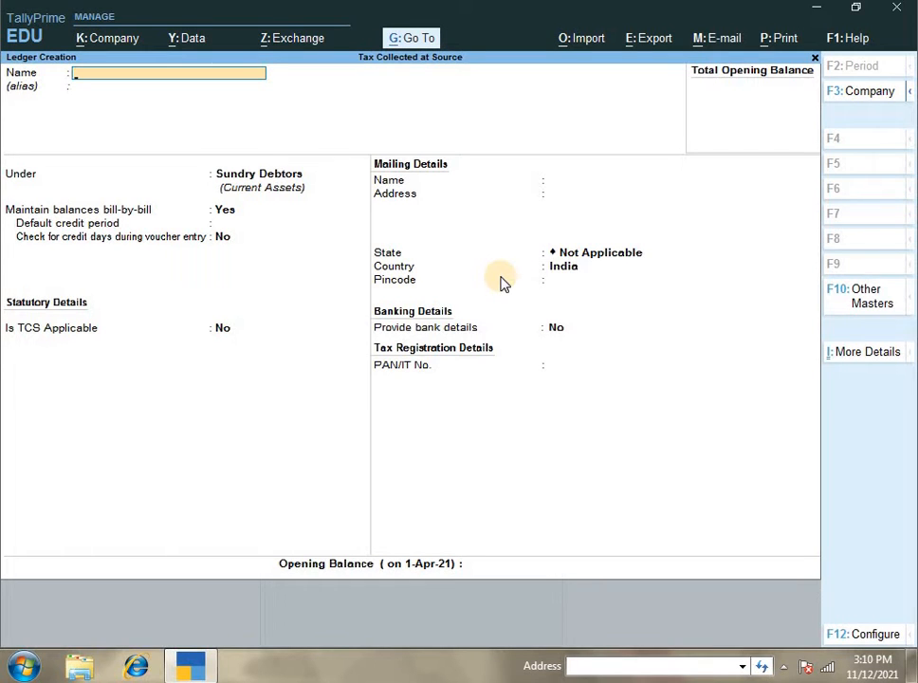
# Step: Start a new ledger named TCS on Forest Produce under the Duties & Taxes group
pyautogui.write('TCS O -n Forest Prof')
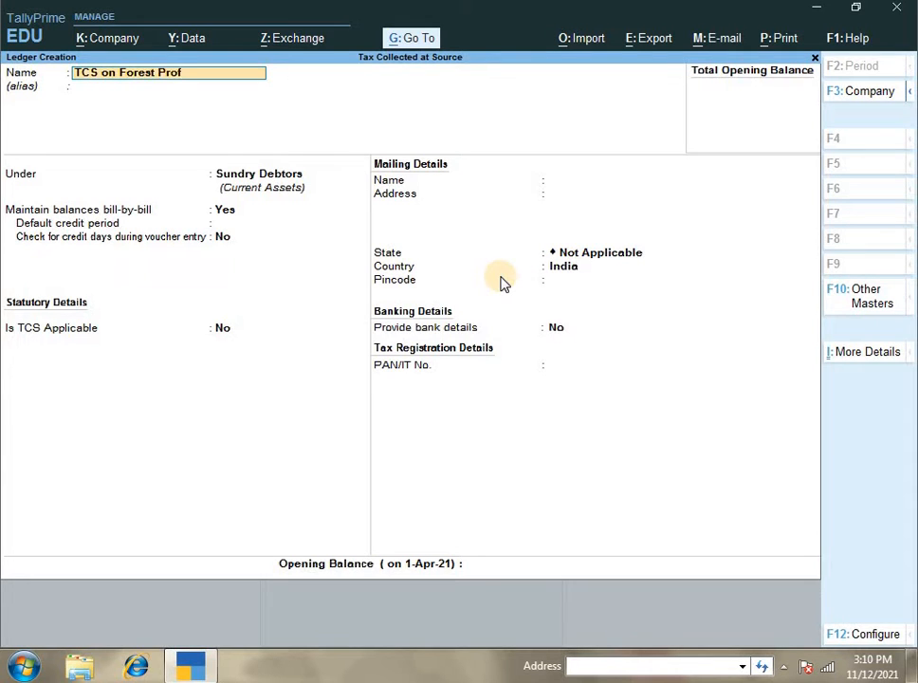
pyautogui.press('BackSpace')
pyautogui.write('duce')
pyautogui.press('Return')
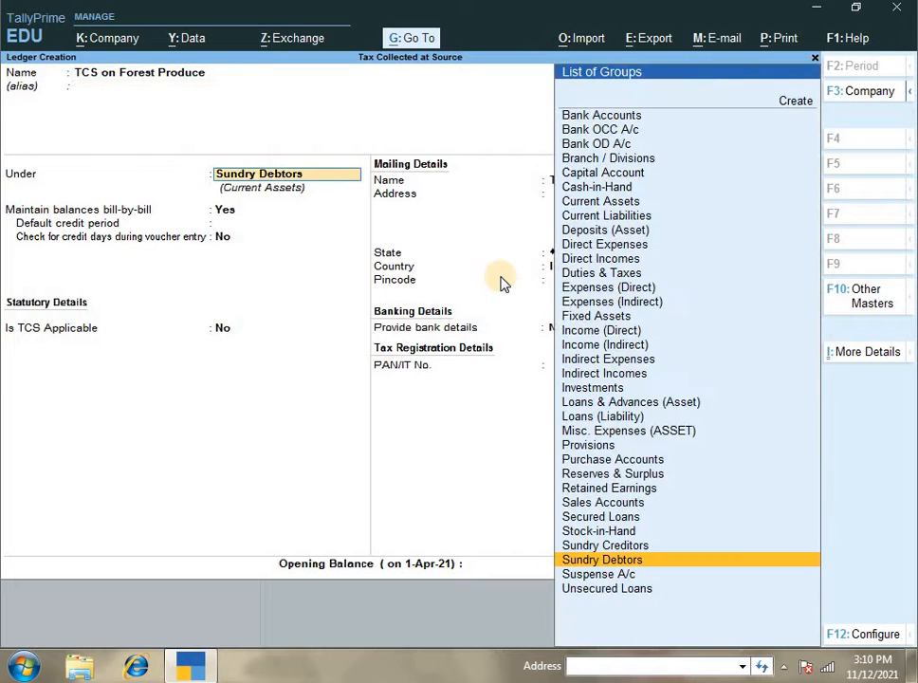
pyautogui.write('Du')
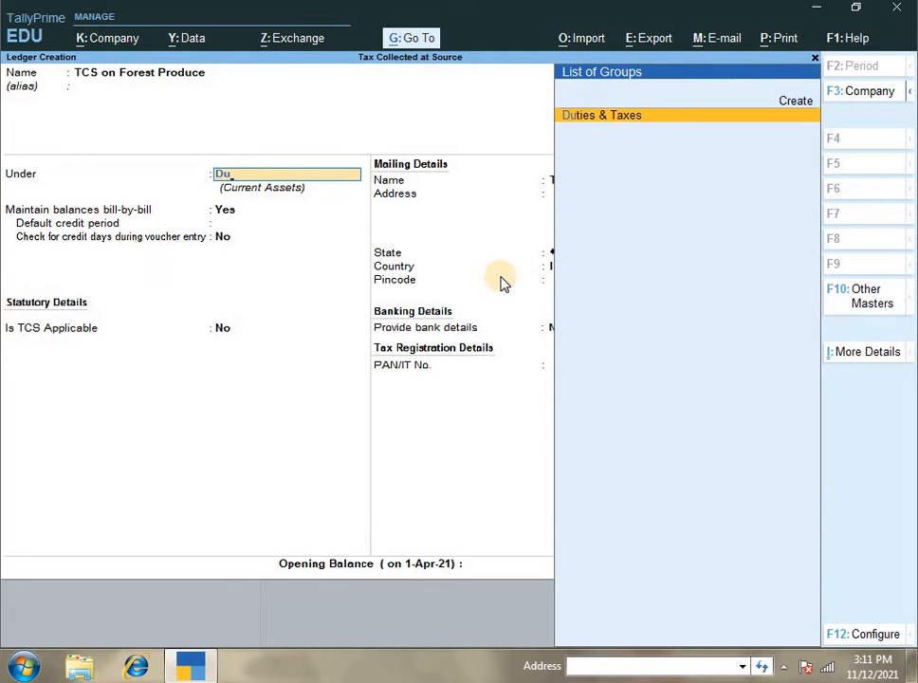
pyautogui.press('Return')
# Step: Set the type of duty/tax to TCS with Tendu Leaves as the nature of goods, and save the ledger
pyautogui.press('Down')
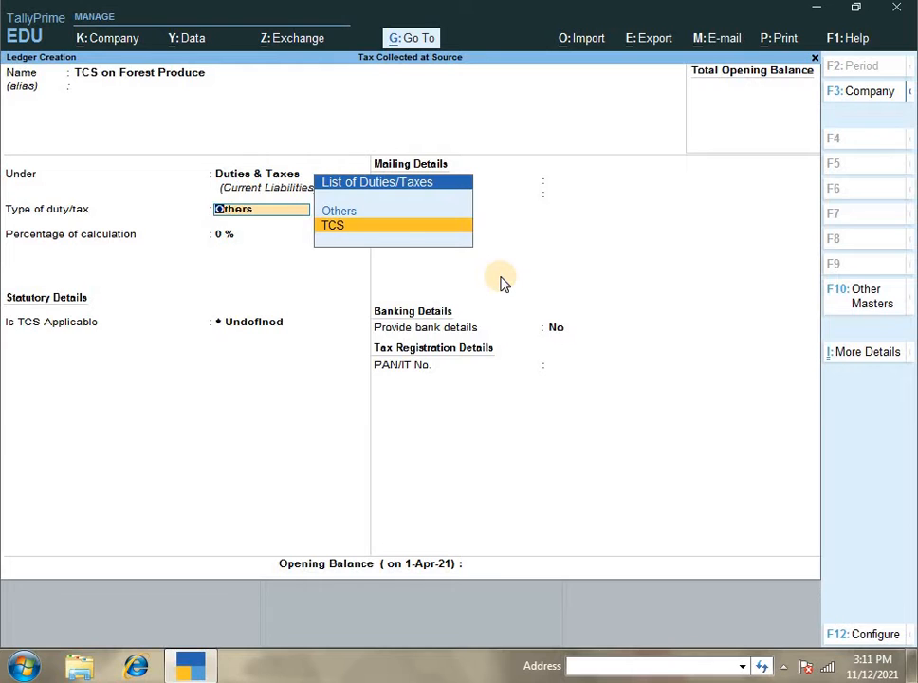
pyautogui.press('Return')
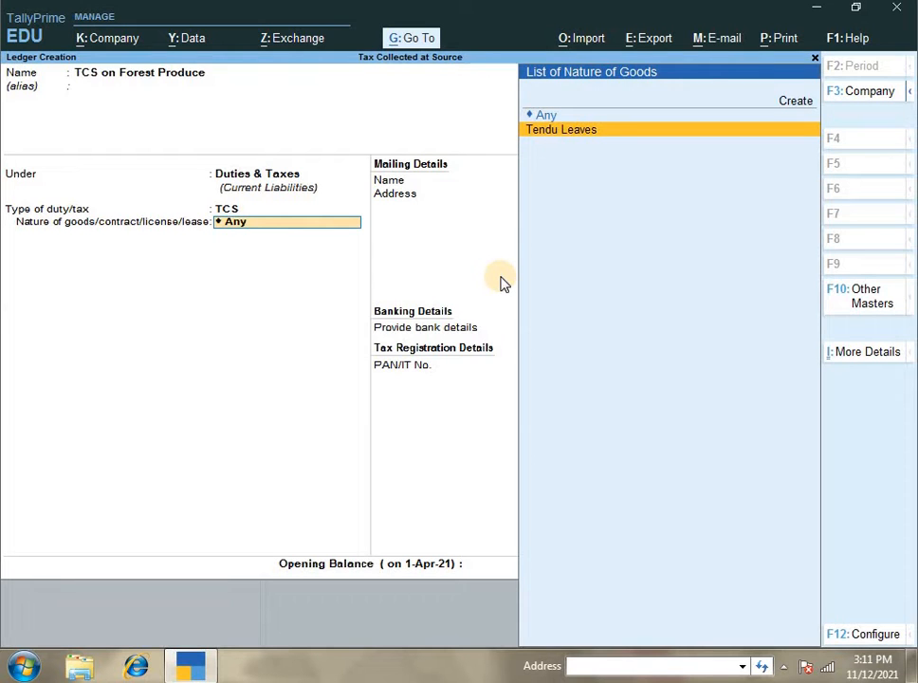
pyautogui.press('Return')
pyautogui.press('BackSpace')
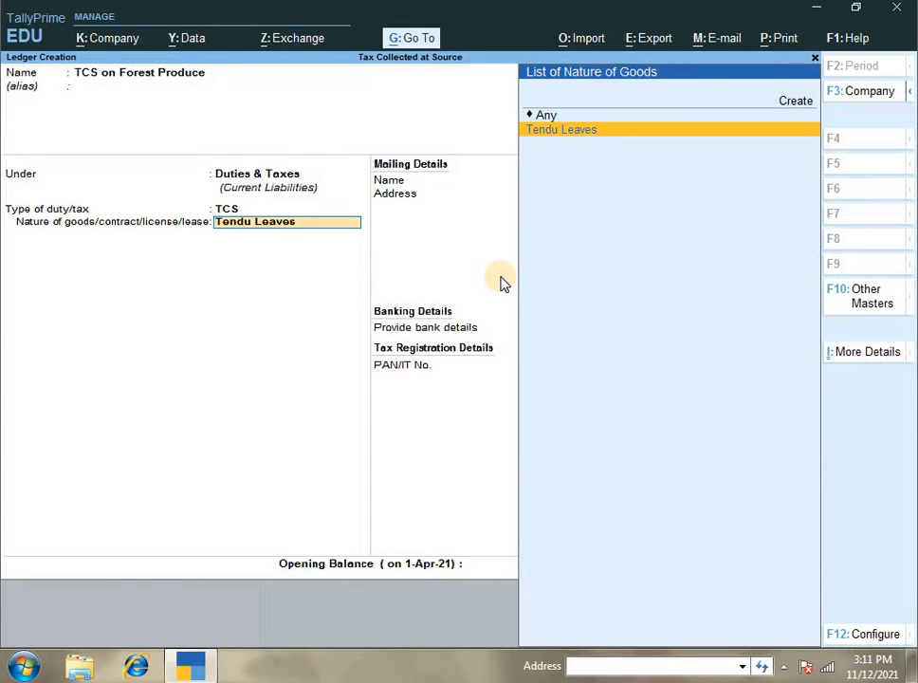
pyautogui.press('Return')
pyautogui.press('Return')
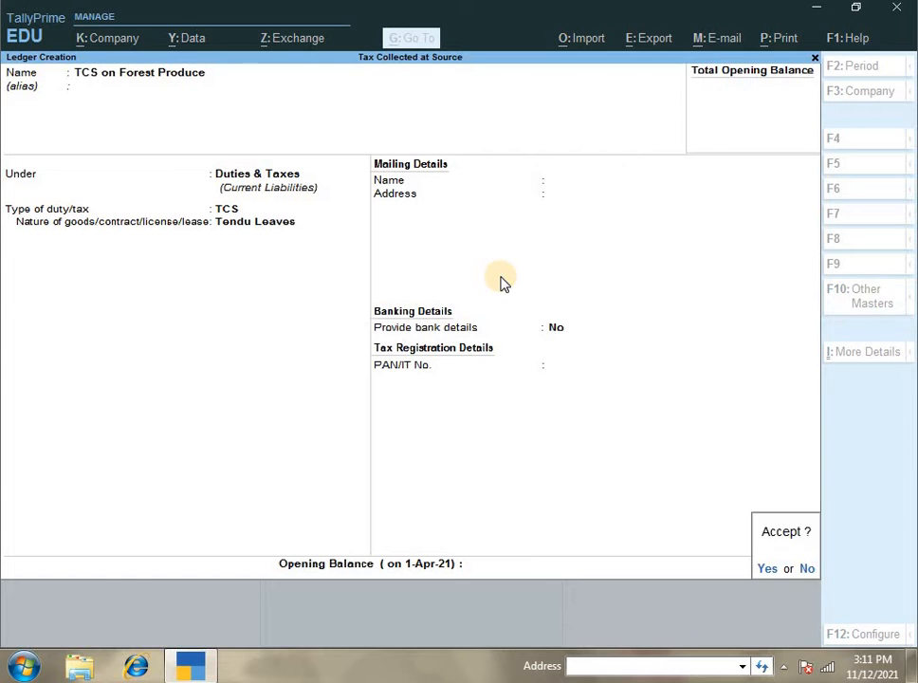
pyautogui.press('Return')
# Step: Start a new ledger named Sales under Sales Accounts, keeping the type of ledger Not Applicable
pyautogui.write('Sales')
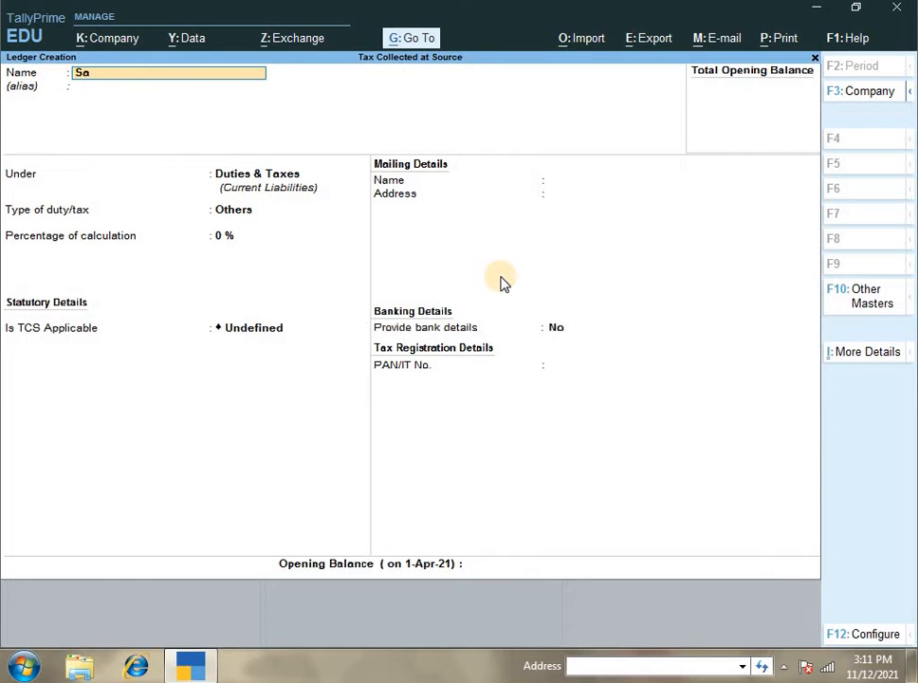
pyautogui.press('Return')
pyautogui.press('Return')
pyautogui.write('Sa')
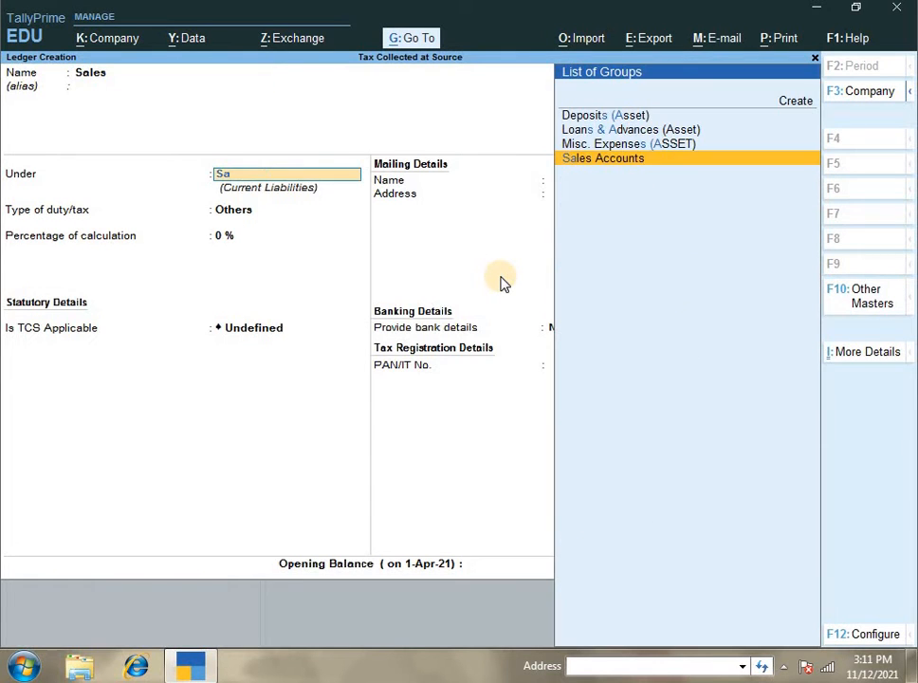
pyautogui.press('Return')
pyautogui.press('Return')
# Step: Make TCS Applicable for the Sales ledger with Tendu Leaves as the nature of goods, and save it
pyautogui.write('A')
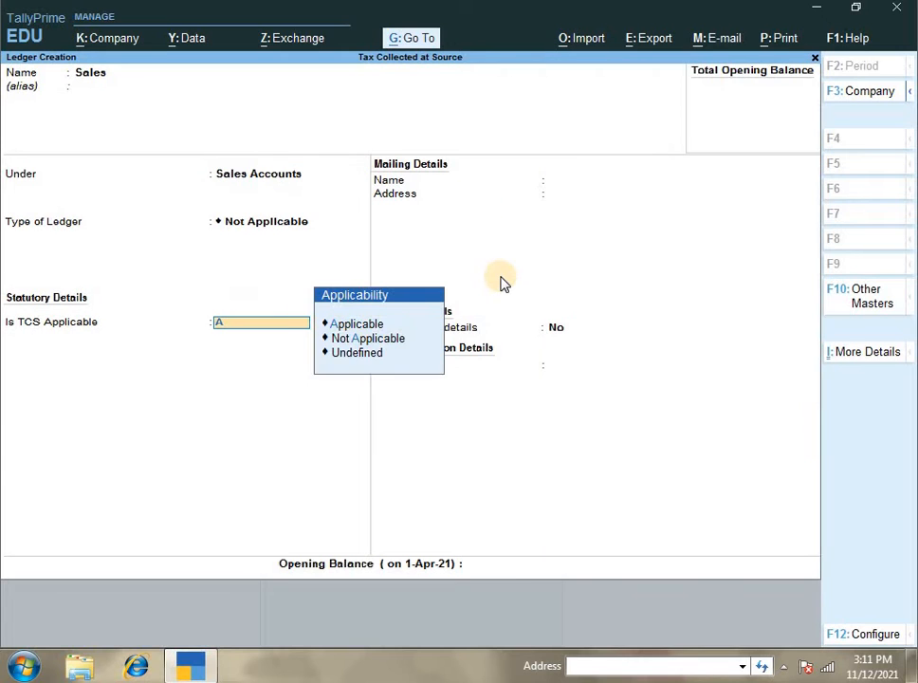
pyautogui.press('Return')
pyautogui.press('Down')
pyautogui.press('Return')
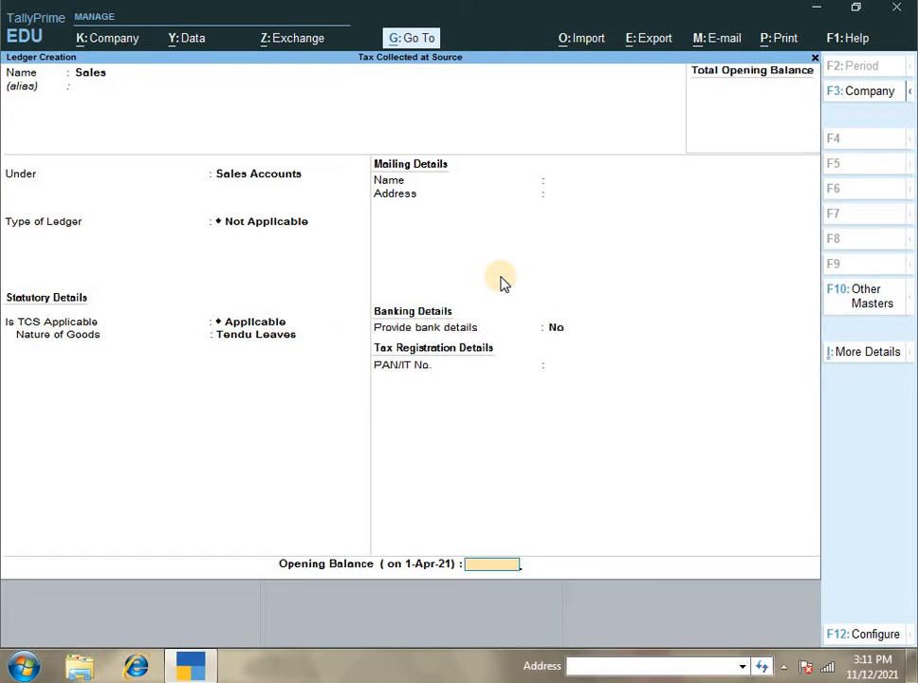
pyautogui.press('Return')
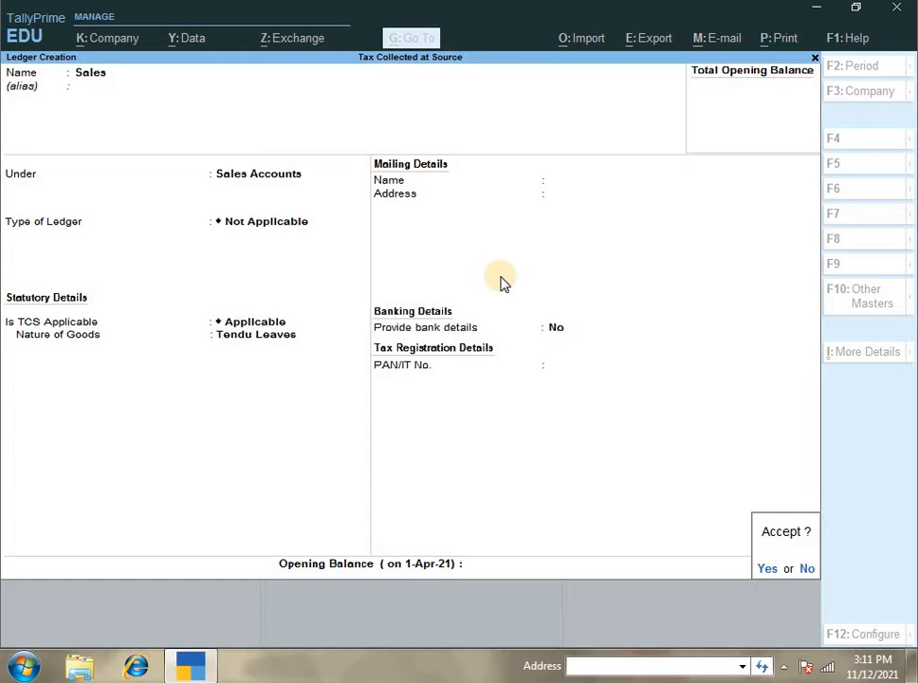
pyautogui.press('Return')
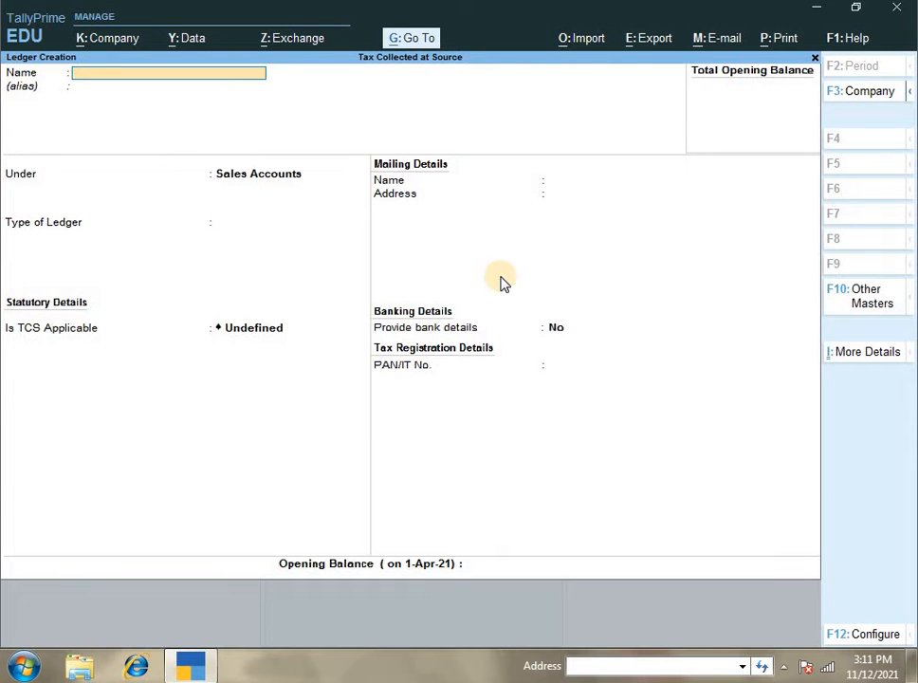
# Step: Leave ledger creation and open the creation form for a new inventory unit
pyautogui.press('Escape')
pyautogui.press('Return')
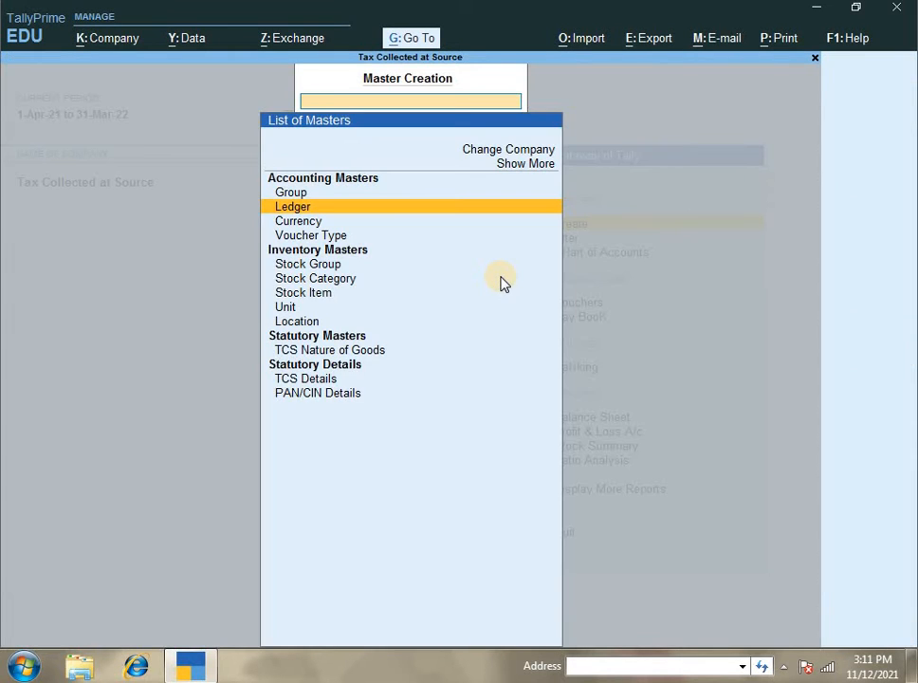
pyautogui.press('Escape')
pyautogui.press('Return')
pyautogui.press('Down')
pyautogui.press('Down')
pyautogui.press('Down')
pyautogui.press('Down')
pyautogui.press('Down')
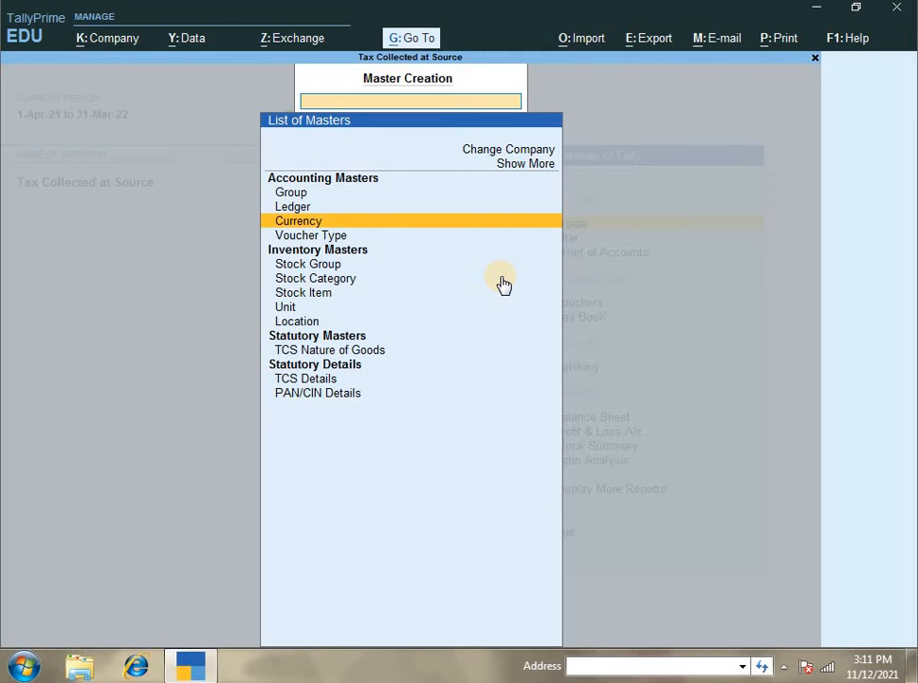
pyautogui.press('Up')
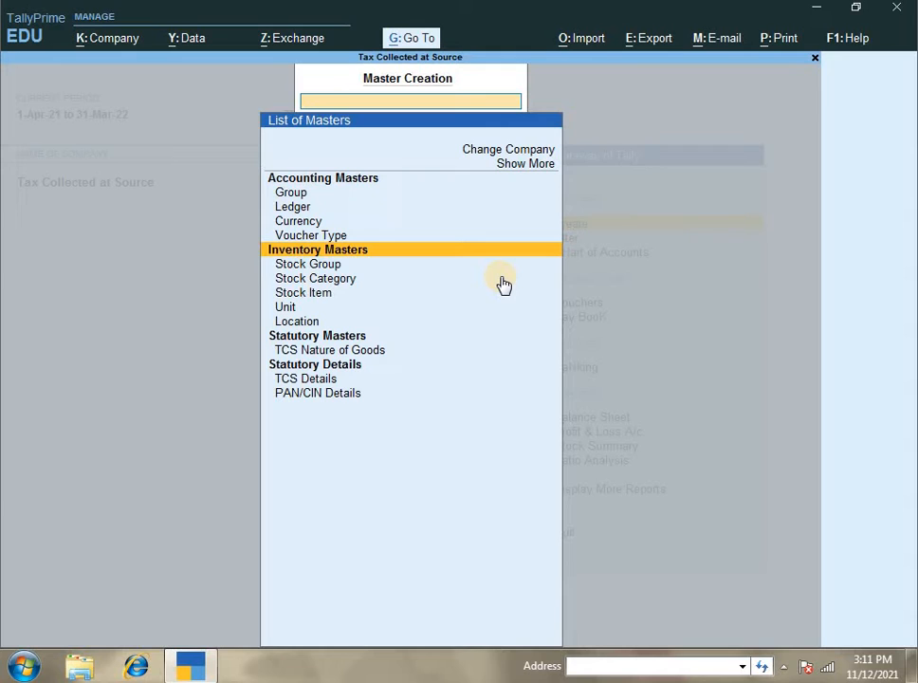
pyautogui.press('Down')
pyautogui.press('Down')
pyautogui.press('Down')
pyautogui.press('Down')
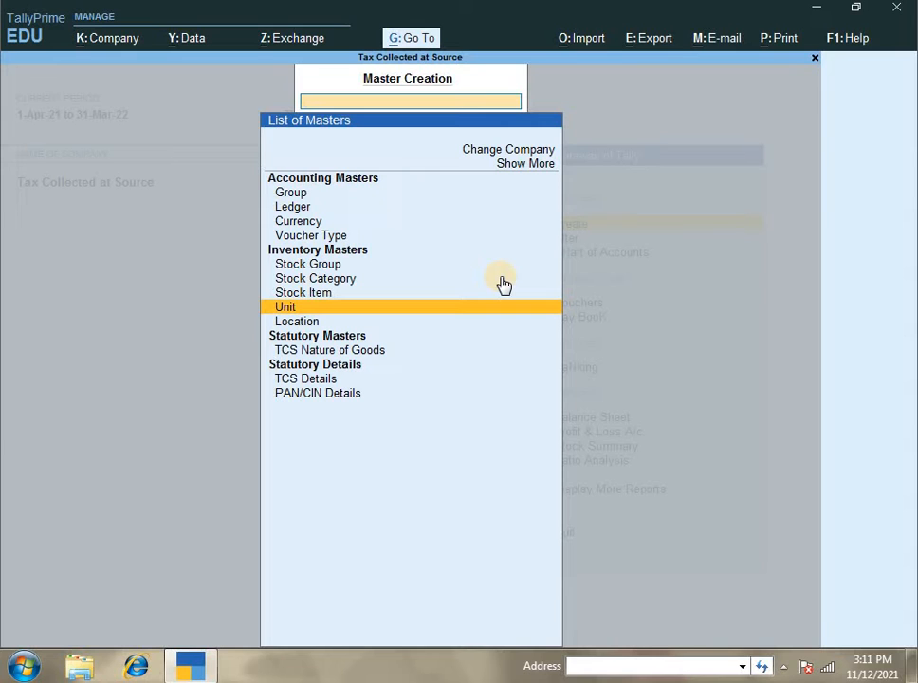
pyautogui.press('Return')
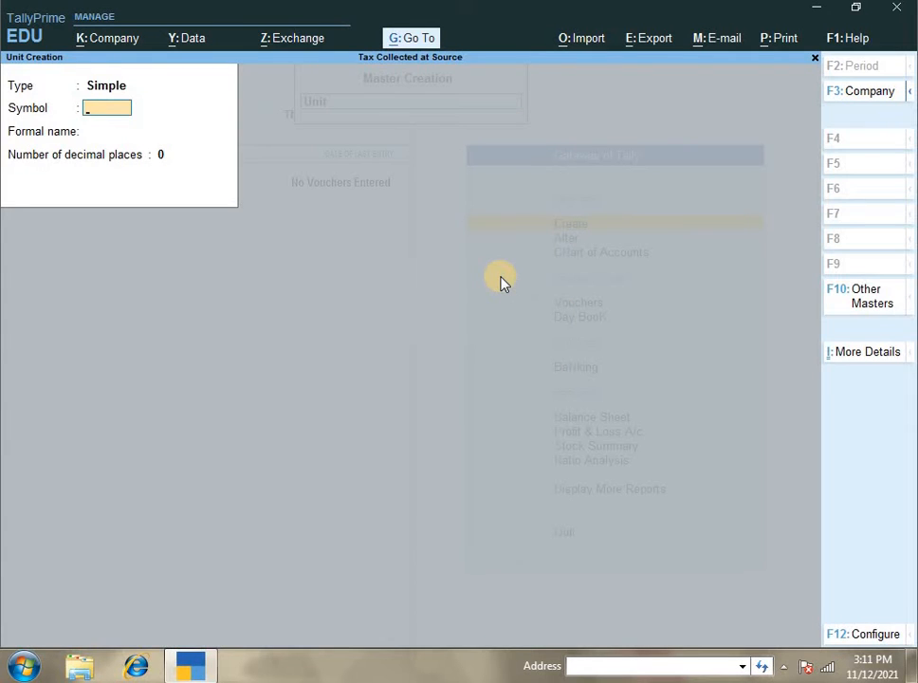
# Step: Create a simple unit with symbol Nos, formal name Number and 0 decimal places, and close unit creation
pyautogui.write('Nos')
pyautogui.press('Return')
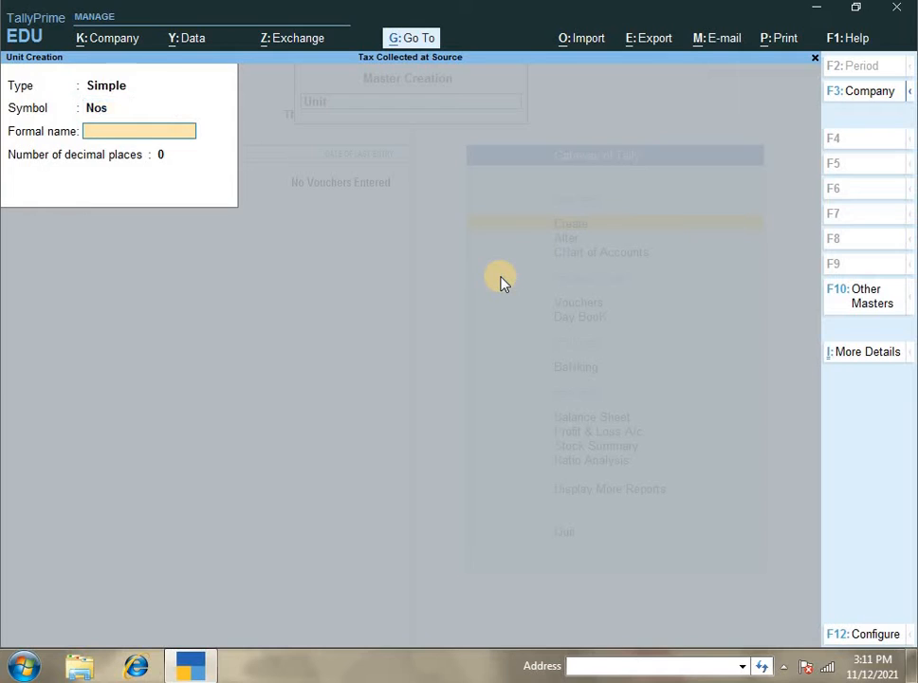
pyautogui.write('Number')
pyautogui.press('Return')
pyautogui.press('Return')
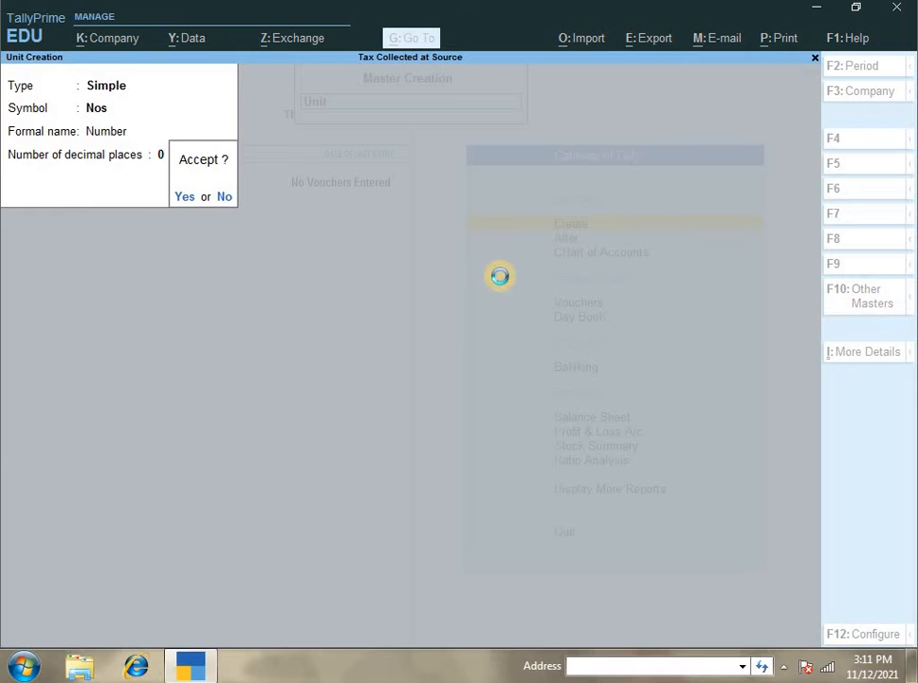
pyautogui.press('Return')
pyautogui.press('Escape')
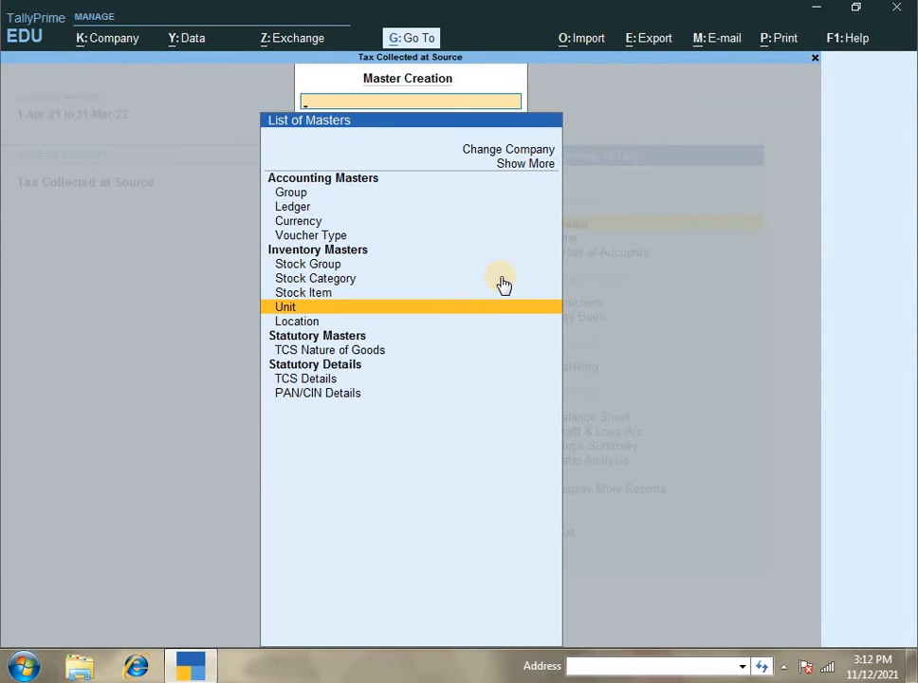
# Step: Start a new stock item named TENDU LEAVES under Primary with Nos as its unit and no standard rates
pyautogui.press('Up')
pyautogui.press('Return')
pyautogui.write('TEN')
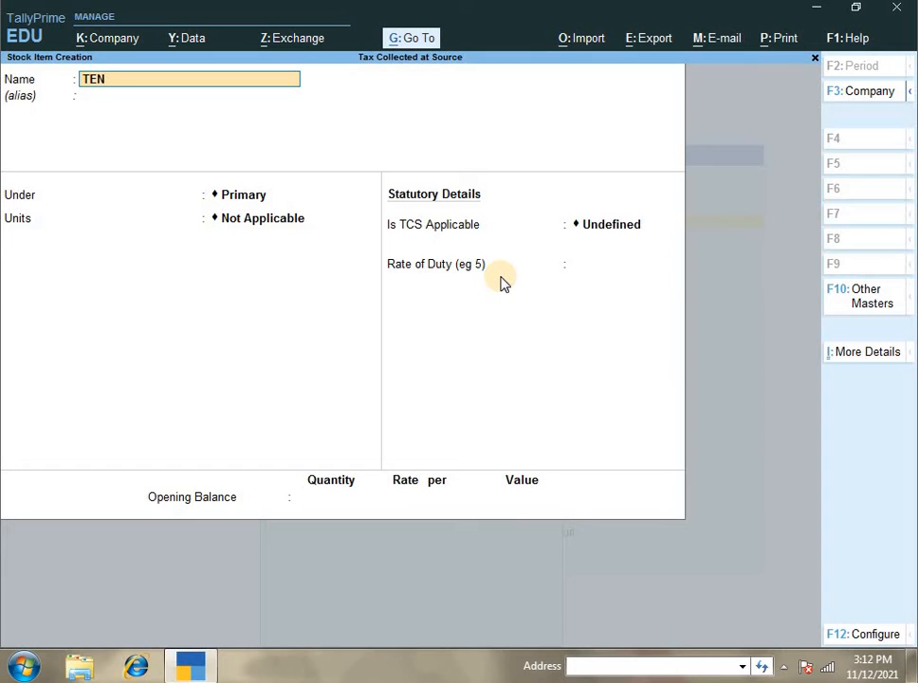
pyautogui.write('DU LEAVES')
pyautogui.press('Return')
pyautogui.press('Return')
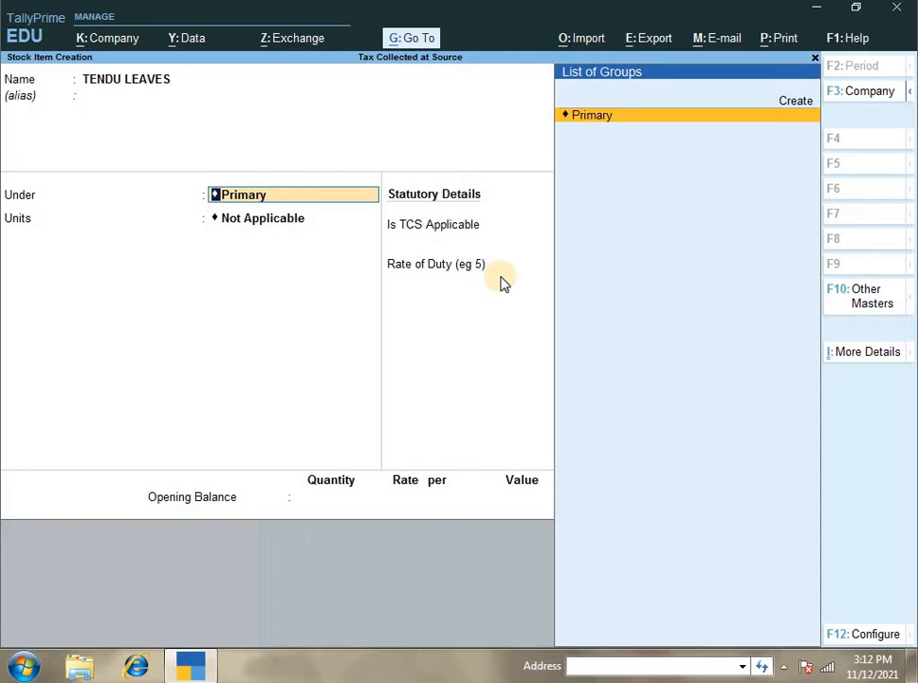
pyautogui.press('Return')
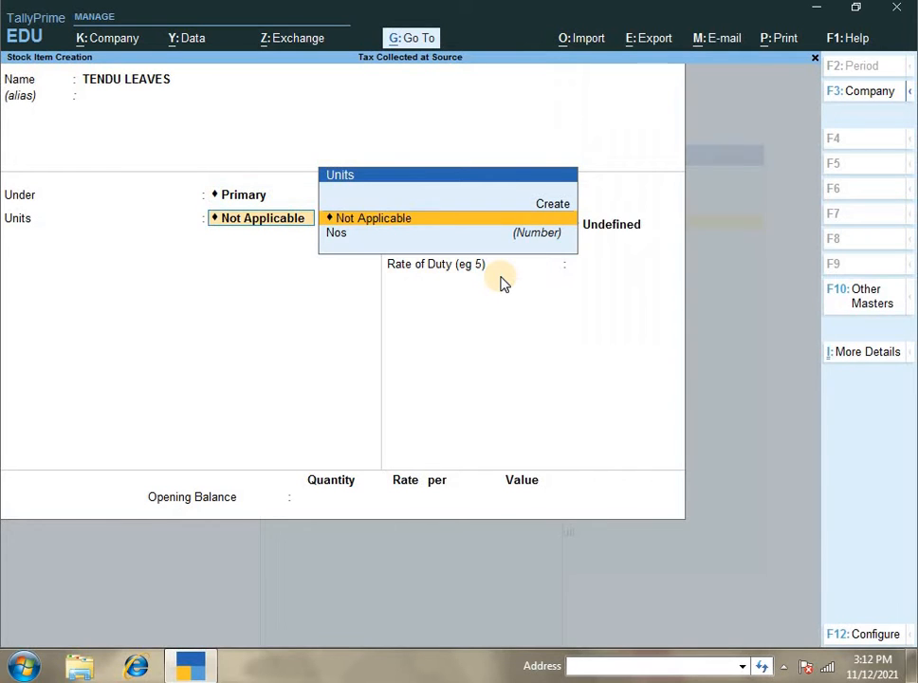
pyautogui.press('Down')
pyautogui.press('Return')
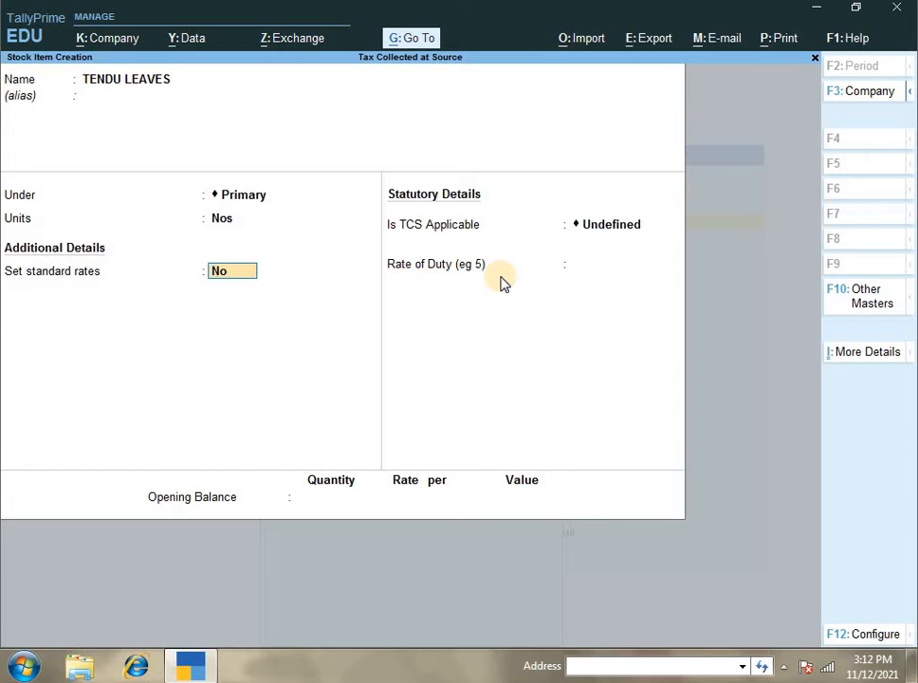
pyautogui.press('Return')
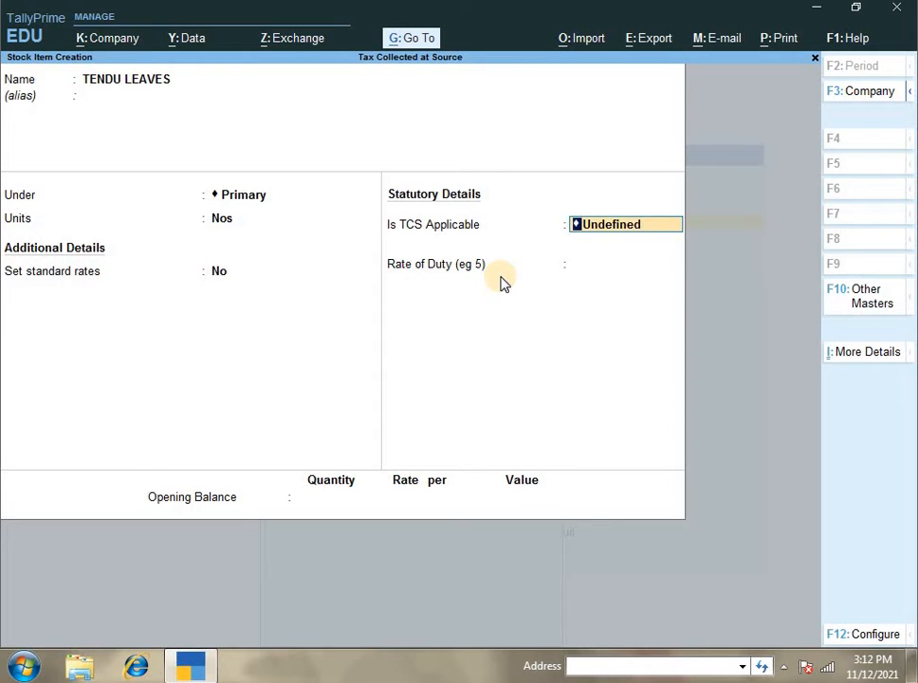
# Step: Make TCS Applicable for the TENDU LEAVES item with nature of goods Tendu Leaves and no rate of duty, save it and leave item creation
pyautogui.write('A')
pyautogui.press('Return')
pyautogui.press('Down')
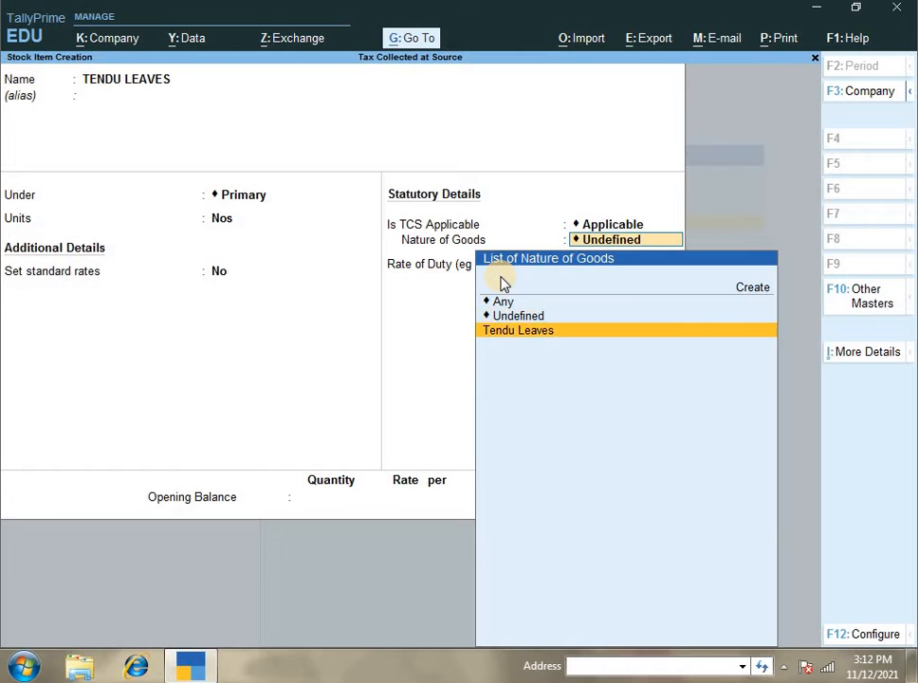
pyautogui.press('Return')
pyautogui.press('Return')
pyautogui.press('Return')
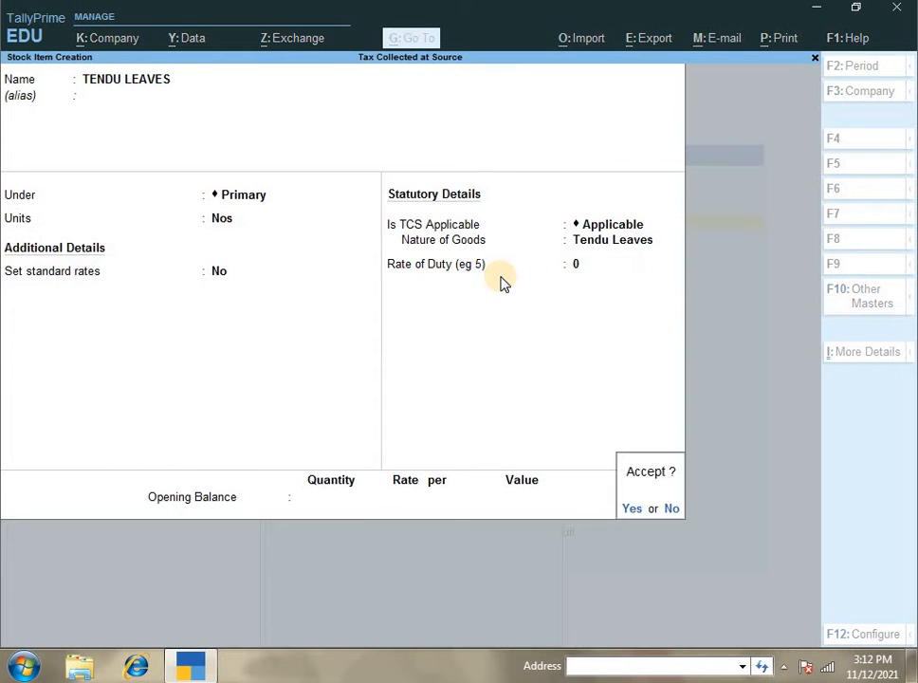
pyautogui.press('y')
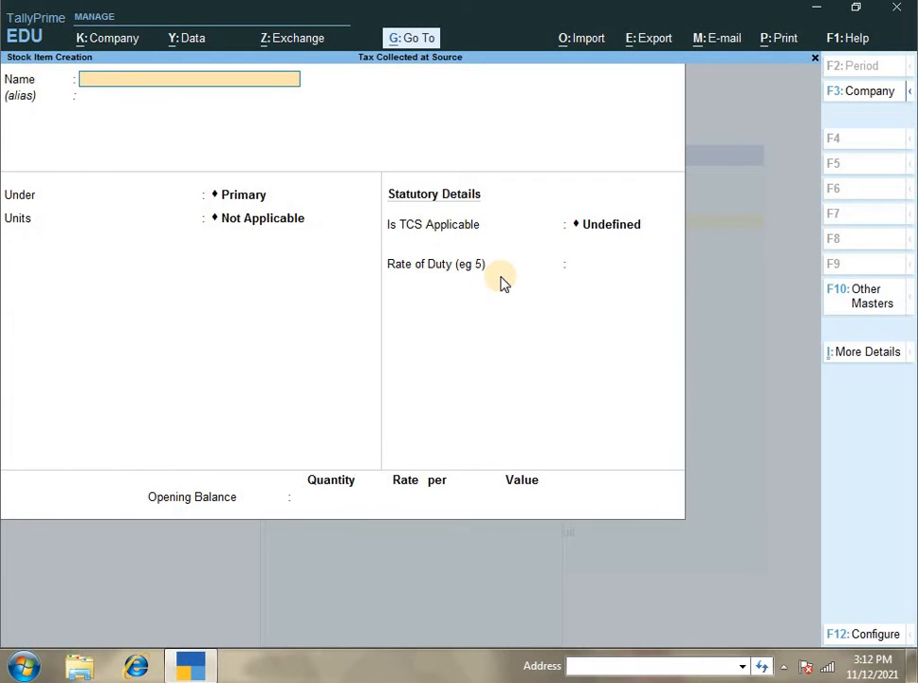
pyautogui.press('Escape')
pyautogui.press('Escape')
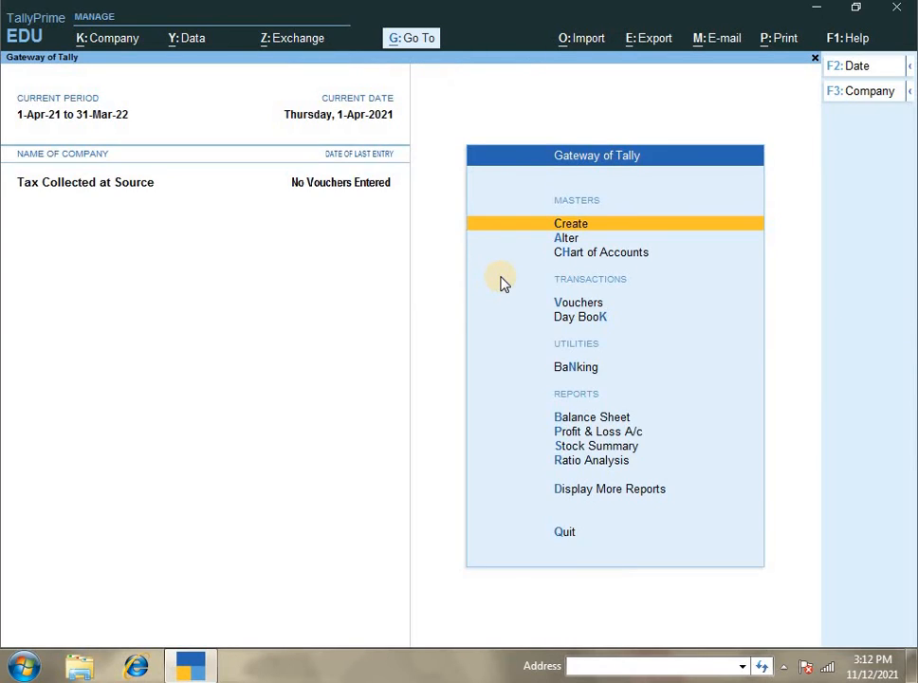
pyautogui.press('Return')
pyautogui.press('Down')
pyautogui.press('Return')
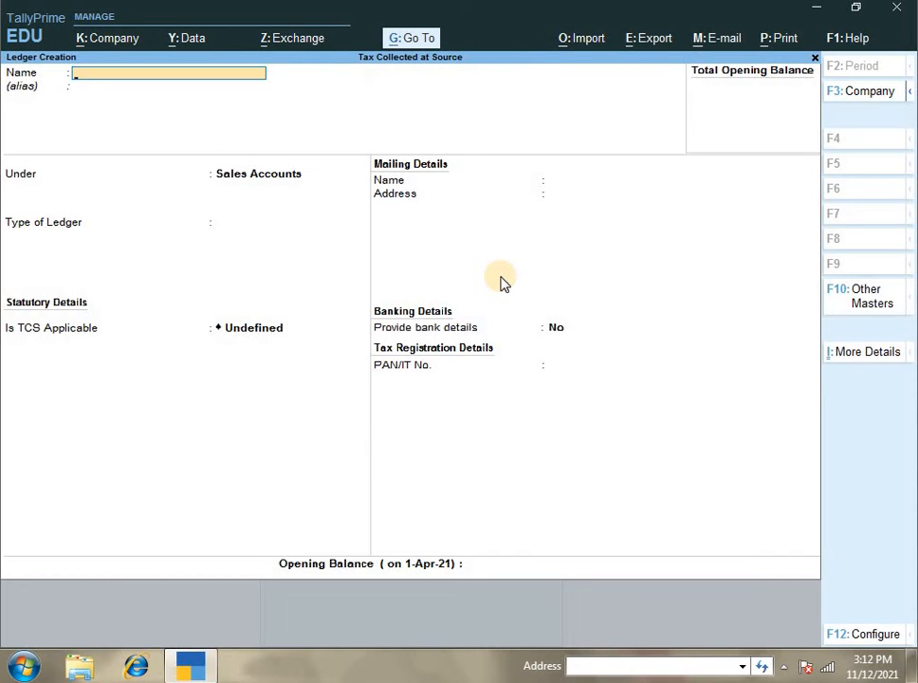
pyautogui.press('Escape')
pyautogui.press('Escape')
pyautogui.press('Up')
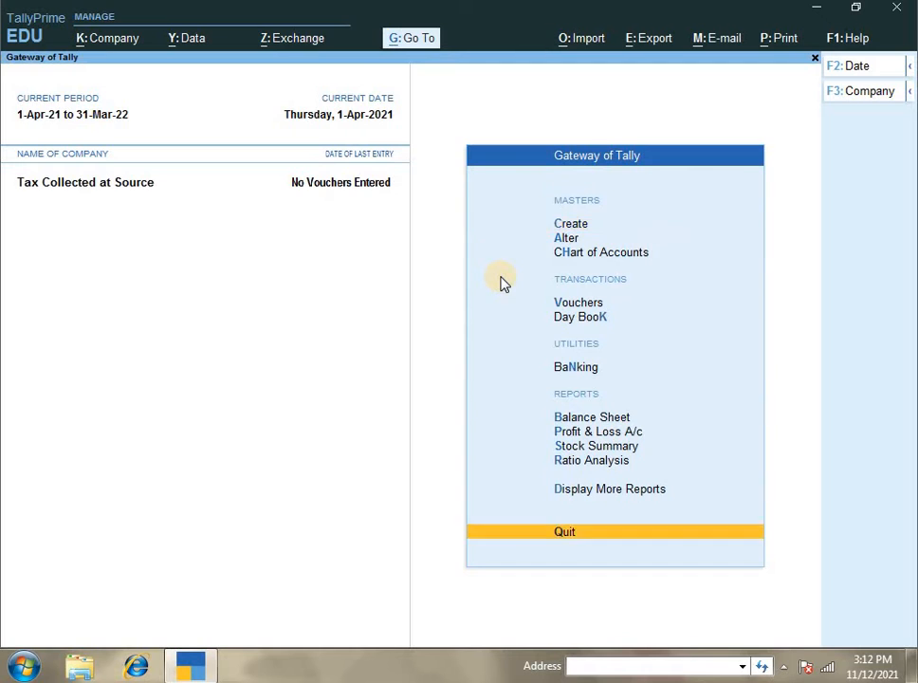
# Step: Review the company's existing ledgers in the master alteration list without altering any of them
pyautogui.press('Down')
pyautogui.press('Down')
pyautogui.press('Return')
pyautogui.press('Down')
pyautogui.press('Down')
pyautogui.press('Up')
pyautogui.press('Return')
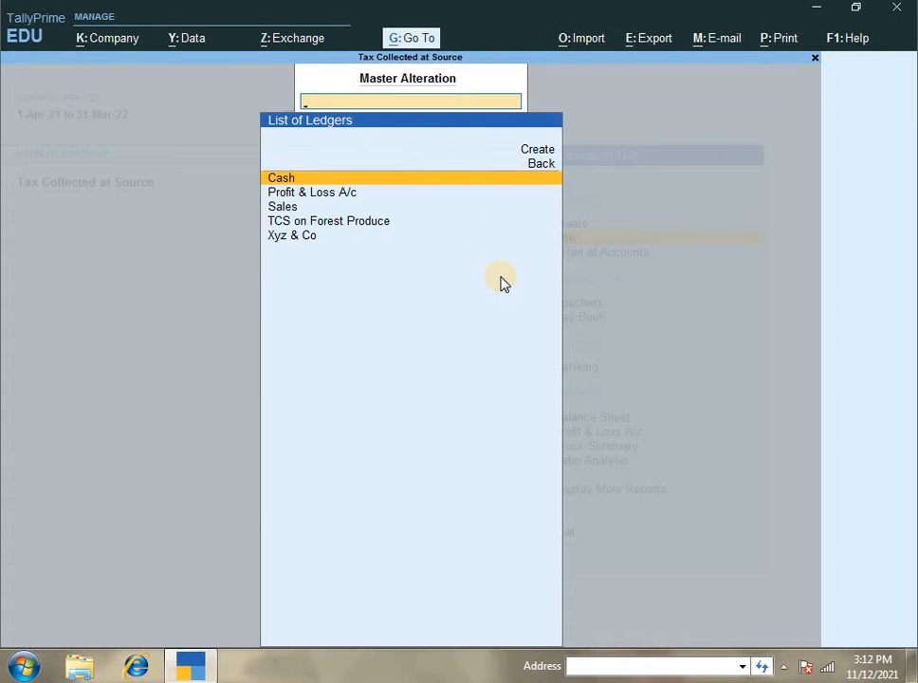
pyautogui.press('Down')
pyautogui.press('Down')
pyautogui.press('Down')
pyautogui.press('Down')
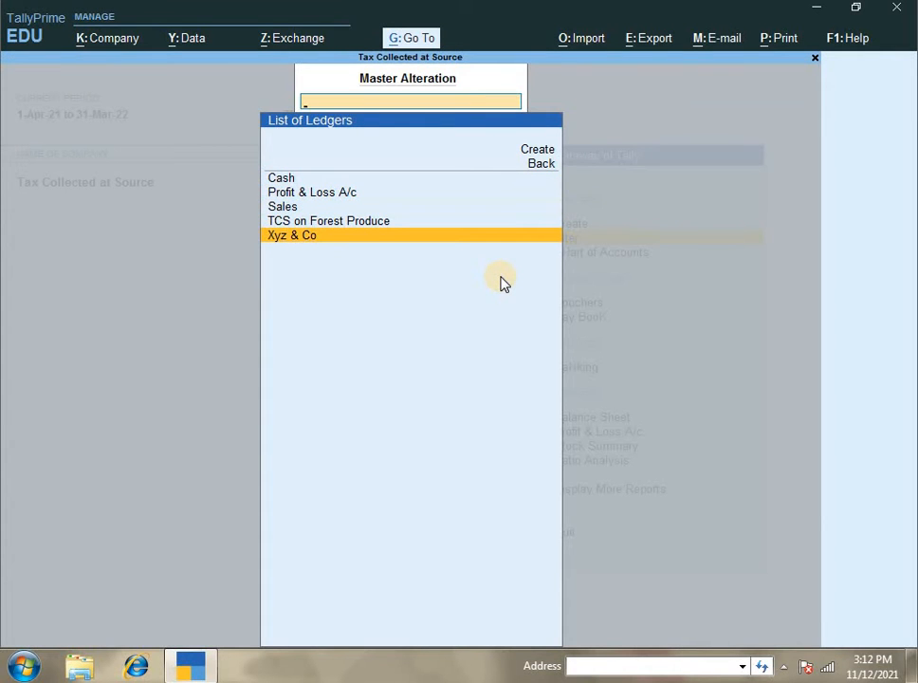
pyautogui.press('Up')
pyautogui.press('Down')
pyautogui.press('Up')
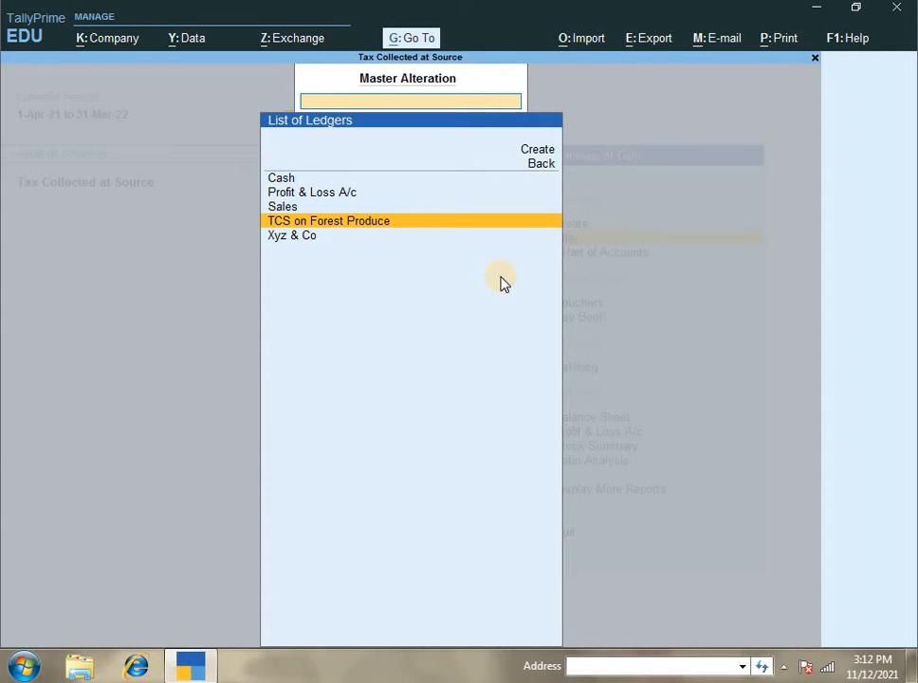
pyautogui.press('Up')
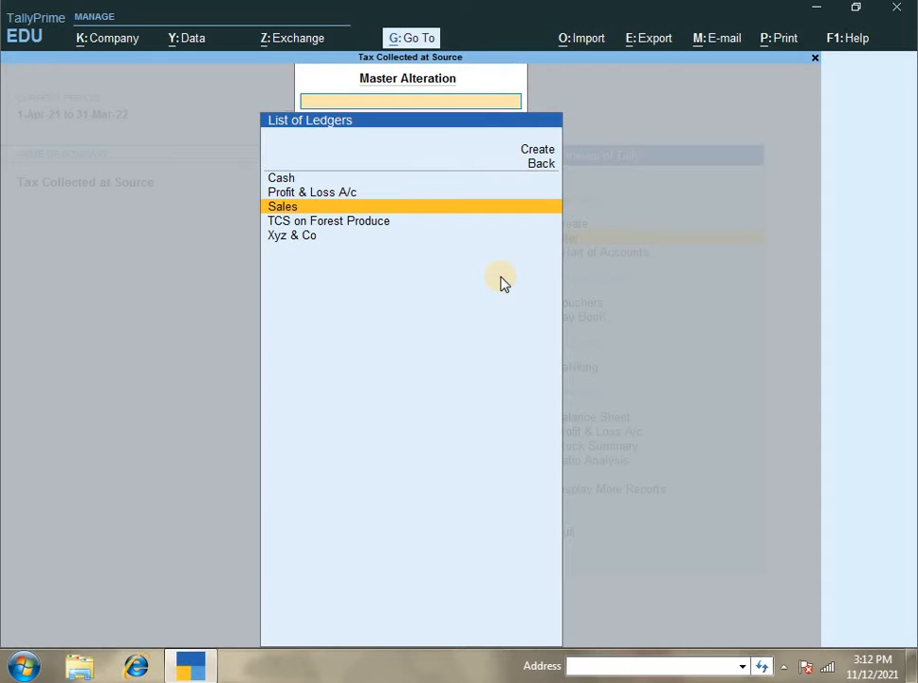
pyautogui.click(503, 283)
pyautogui.click(490, 283)
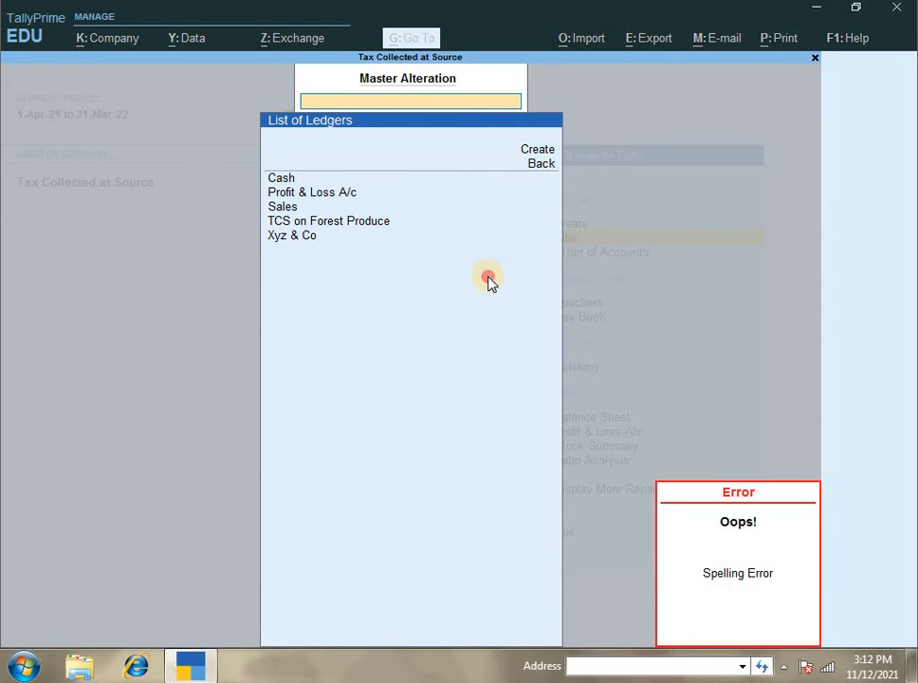
pyautogui.press('BackSpace')
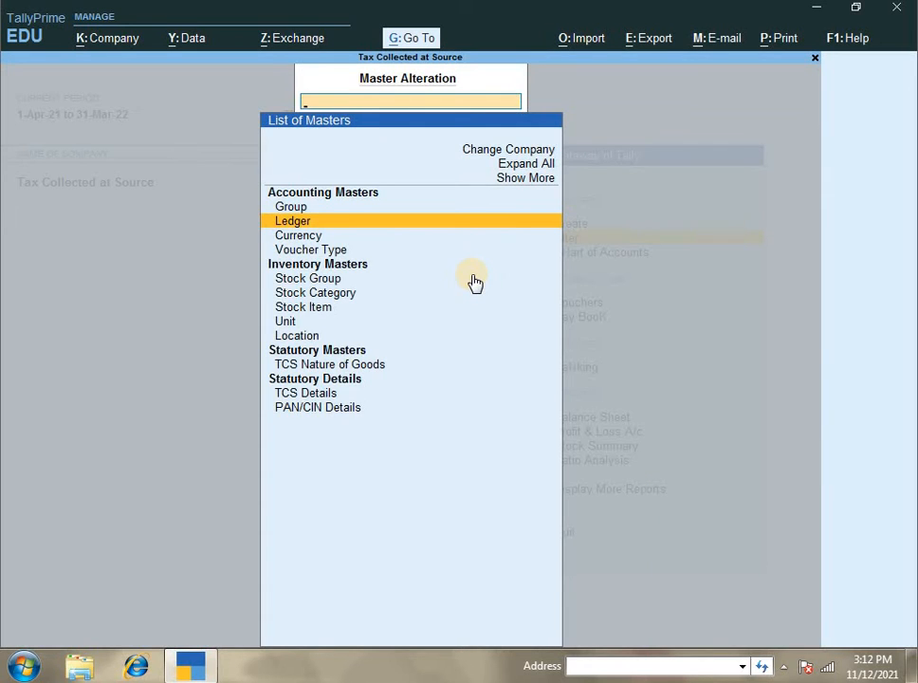
# Step: Check the existing units and stock items in the master alteration lists, and return to the Gateway of Tally
pyautogui.press('Down')
pyautogui.press('Down')
pyautogui.press('Down')
pyautogui.press('Down')
pyautogui.press('Down')
pyautogui.press('Down')
pyautogui.press('Return')
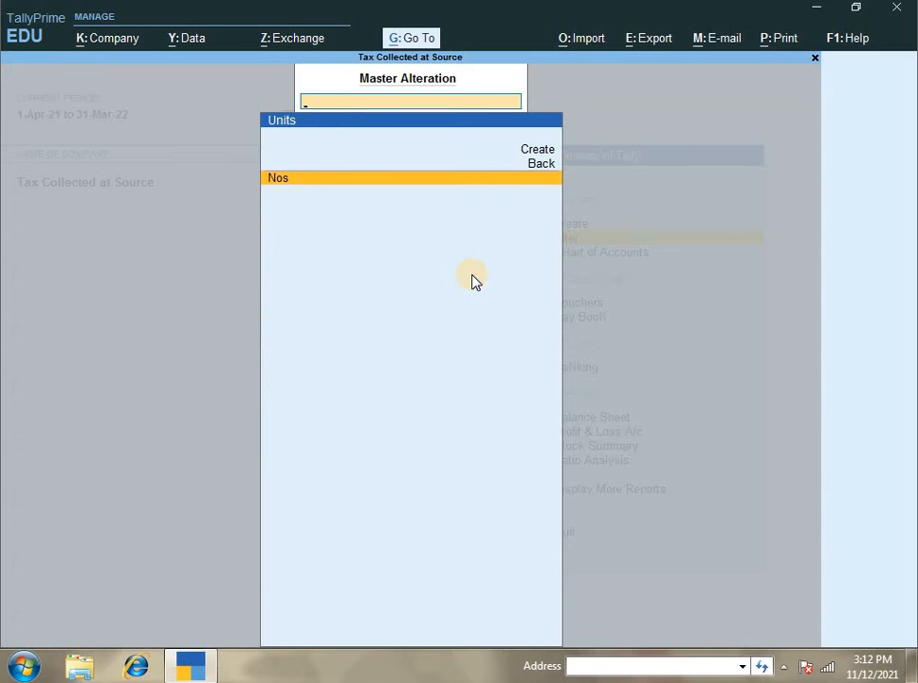
pyautogui.press('BackSpace')
pyautogui.press('Up')
pyautogui.press('Return')
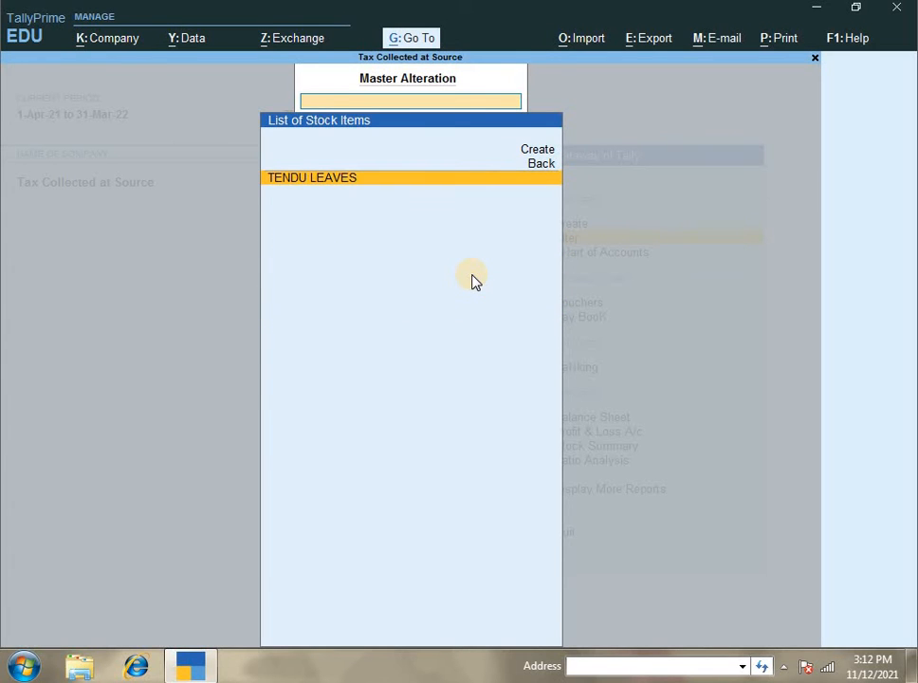
pyautogui.press('BackSpace')
pyautogui.press('Escape')
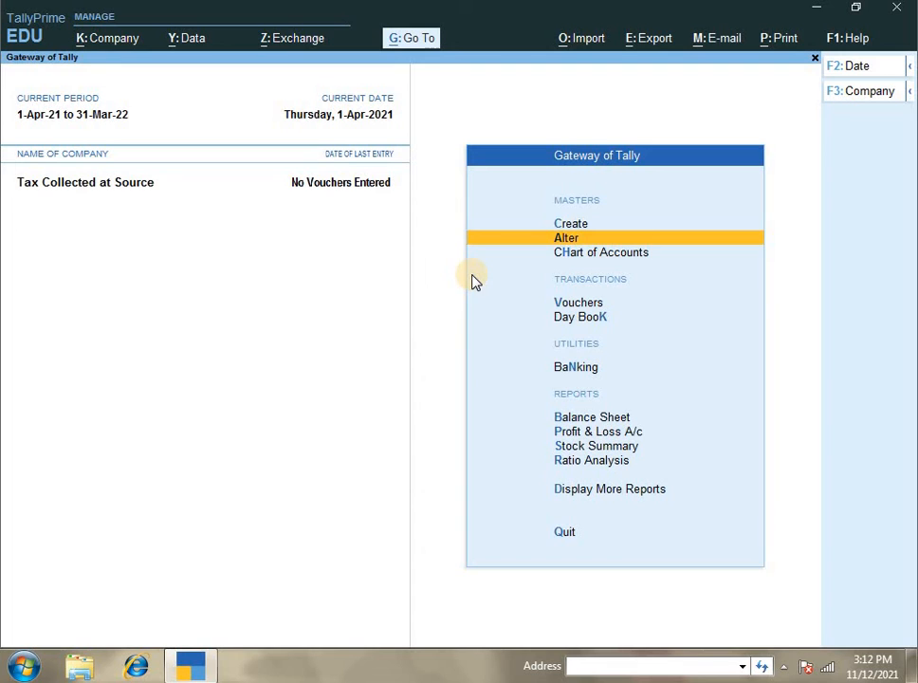
# Step: Start a purchase voucher with supplier invoice number 1 and invoice date 1-Apr-21
pyautogui.press('Down')
pyautogui.press('Down')
pyautogui.press('Down')
pyautogui.press('Up')
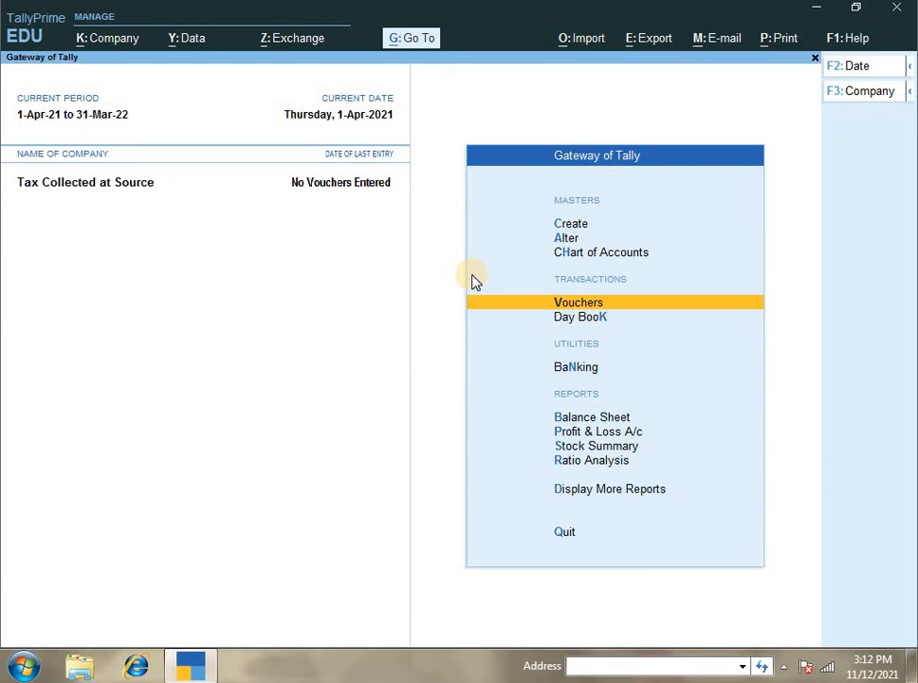
pyautogui.press('Return')
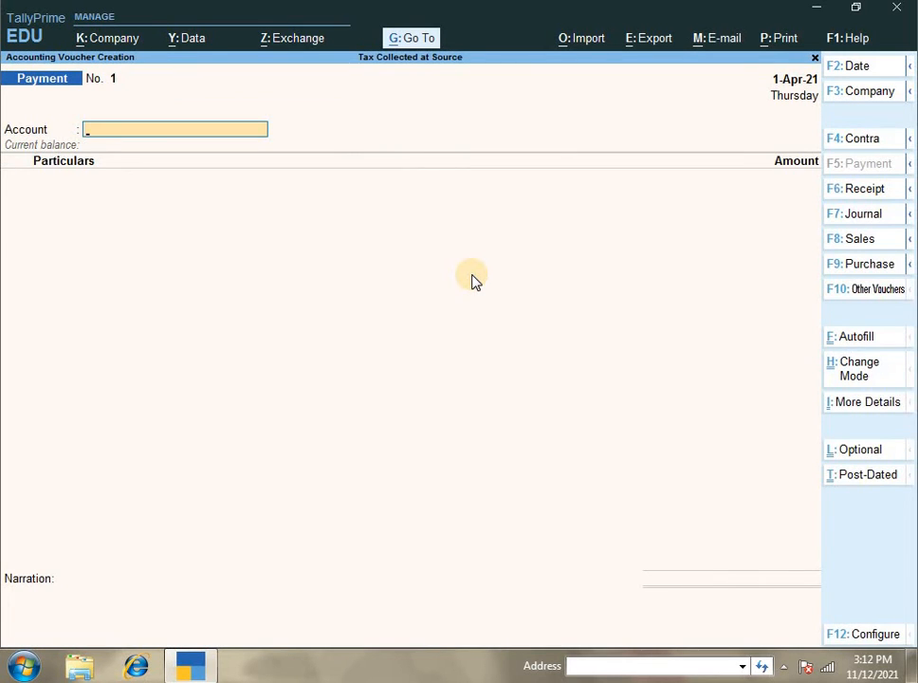
pyautogui.press('F9')
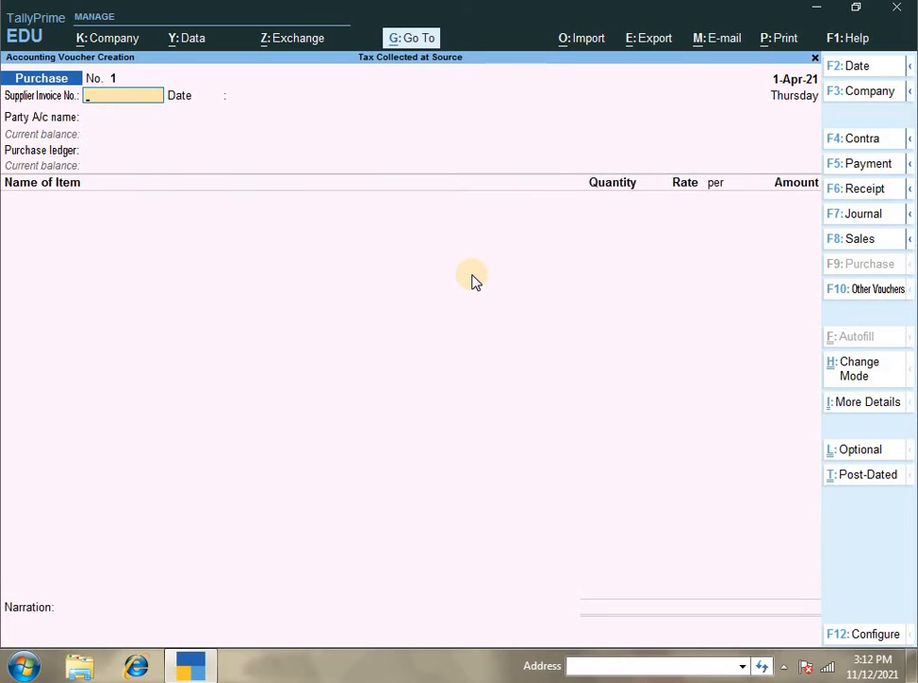
pyautogui.write('1')
pyautogui.press('Return')
pyautogui.press('Return')
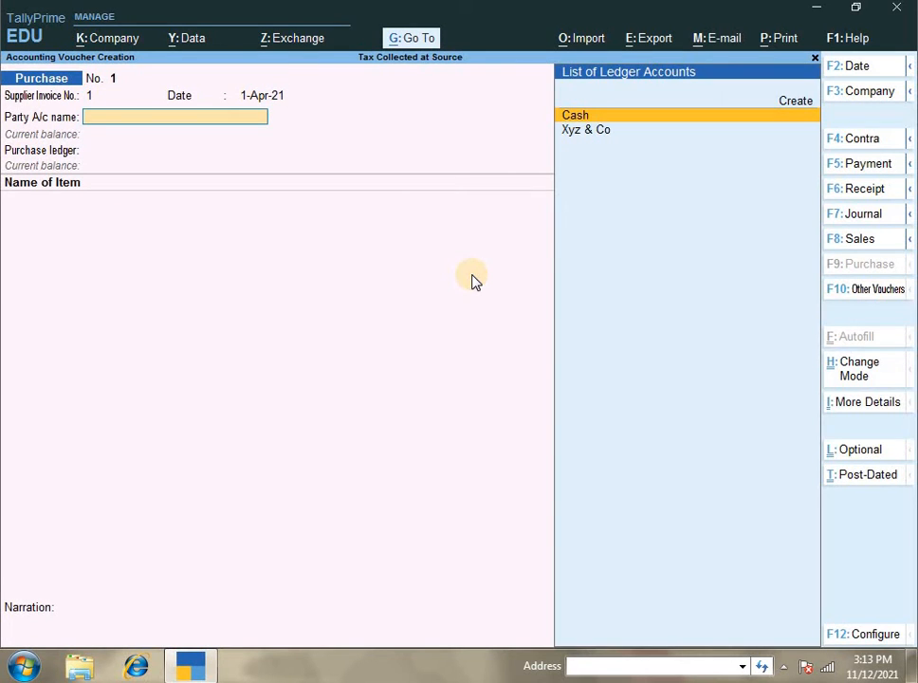
# Step: Set Cash as the purchase voucher's party, leaving the receipt details blank and the party details at their defaults
pyautogui.press('Return')
pyautogui.press('Return')
pyautogui.press('Return')
pyautogui.press('Return')
pyautogui.press('Return')
pyautogui.press('Return')
pyautogui.press('Return')
pyautogui.press('Return')
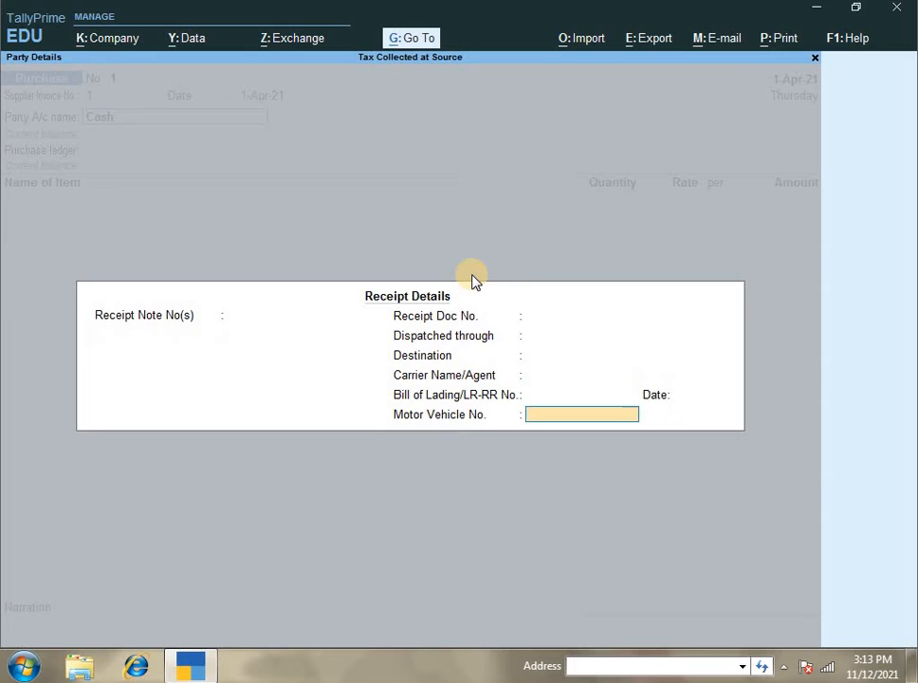
pyautogui.press('Return')
pyautogui.press('Return')
pyautogui.press('Return')
pyautogui.press('Return')
pyautogui.press('Return')
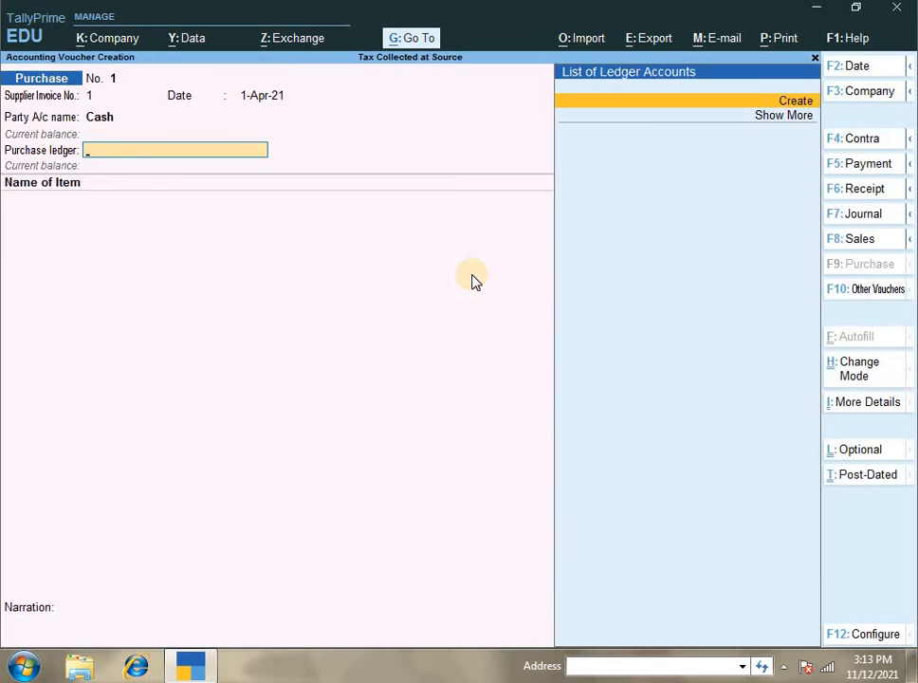
# Step: Create a ledger named Purchase under Purchase Accounts and use it as the voucher's purchase ledger
pyautogui.write('Pu')
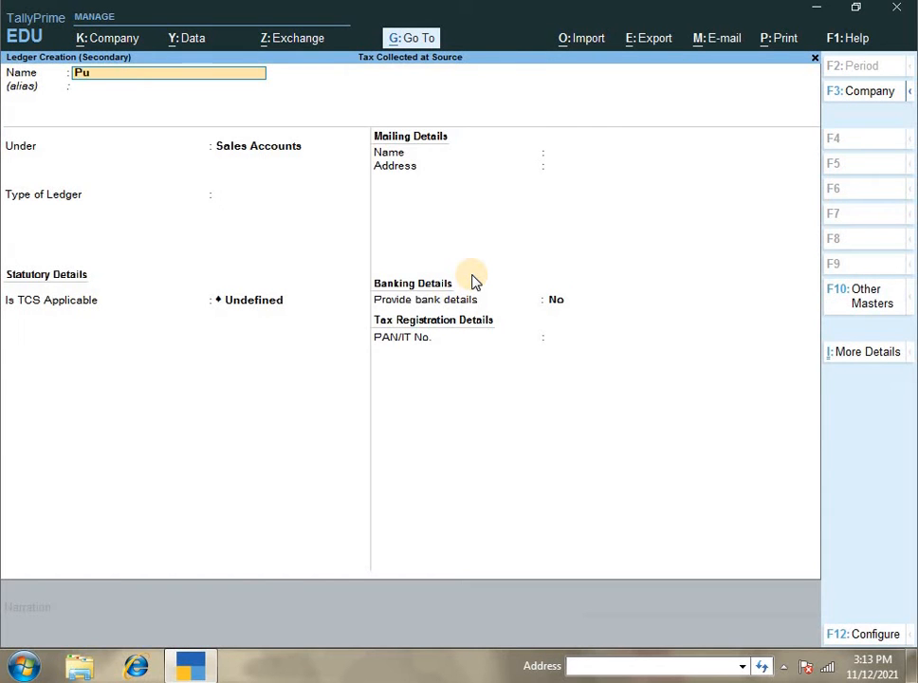
pyautogui.write('rchase')
pyautogui.press('Return')
pyautogui.press('Return')
pyautogui.write('Pu')
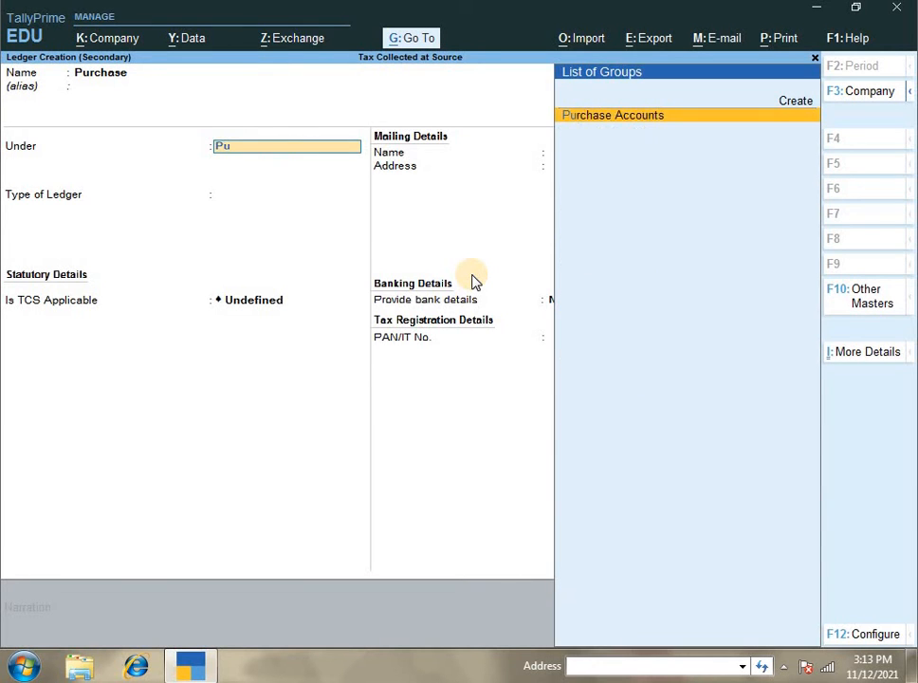
pyautogui.press('Return')
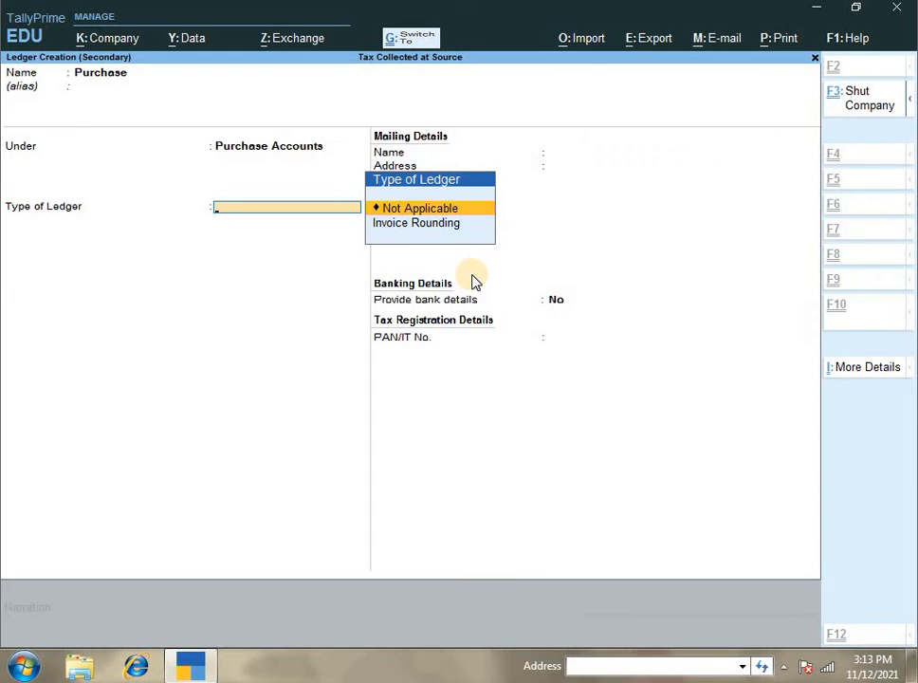
pyautogui.hotkey('ctrl', 'a')
# Step: Enter 1,000 Nos of TENDU LEAVES at a rate of 50 in the purchase voucher and save it without a narration
pyautogui.write('Te')
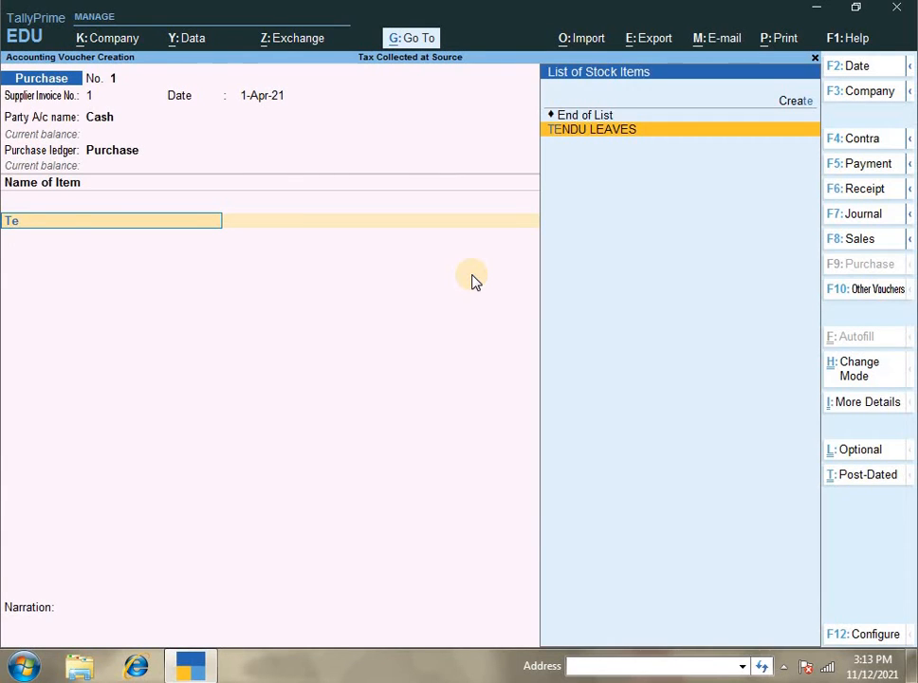
pyautogui.press('Return')
pyautogui.write('10000')
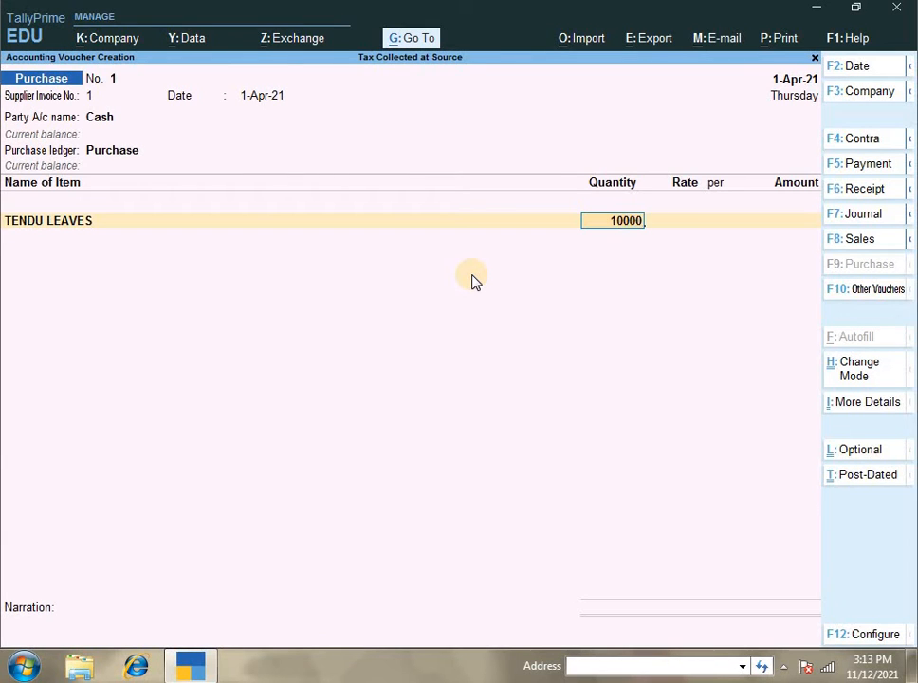
pyautogui.press('BackSpace')
pyautogui.press('Return')
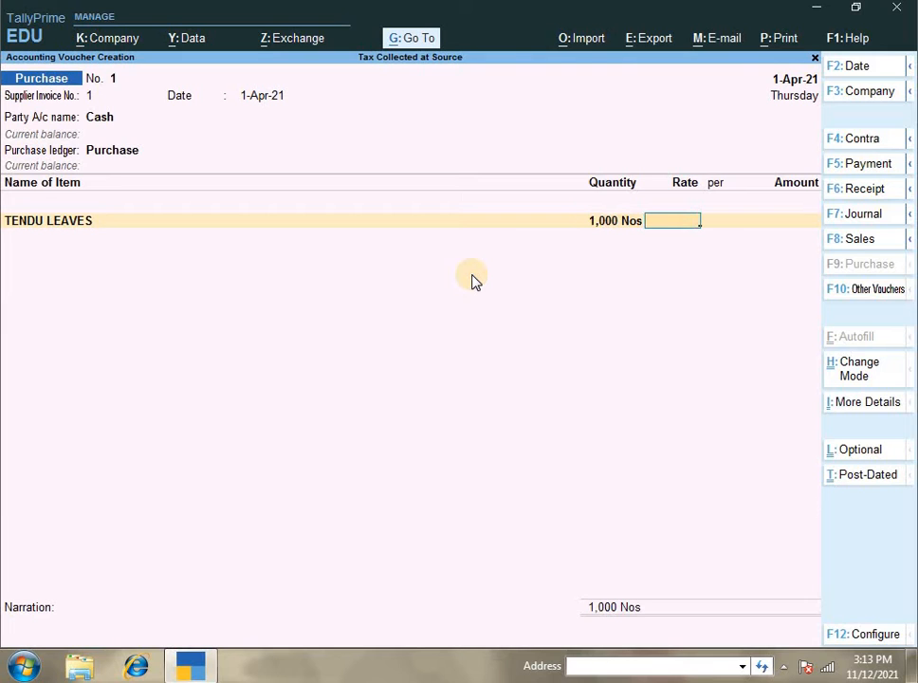
pyautogui.write('50')
pyautogui.press('Return')
pyautogui.press('Return')
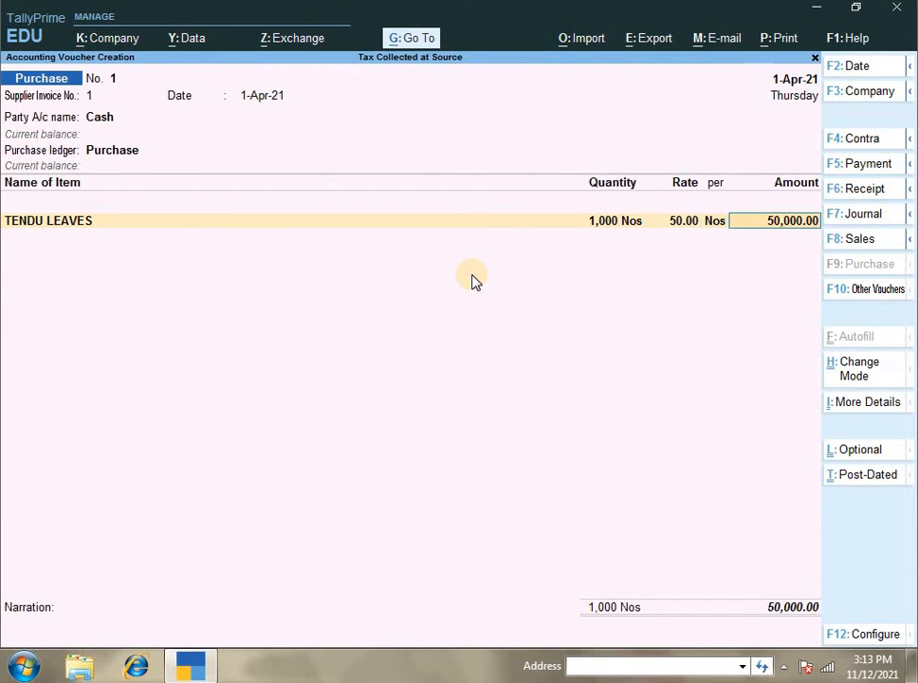
pyautogui.press('Return')
pyautogui.press('Return')
pyautogui.press('Return')
pyautogui.press('Return')
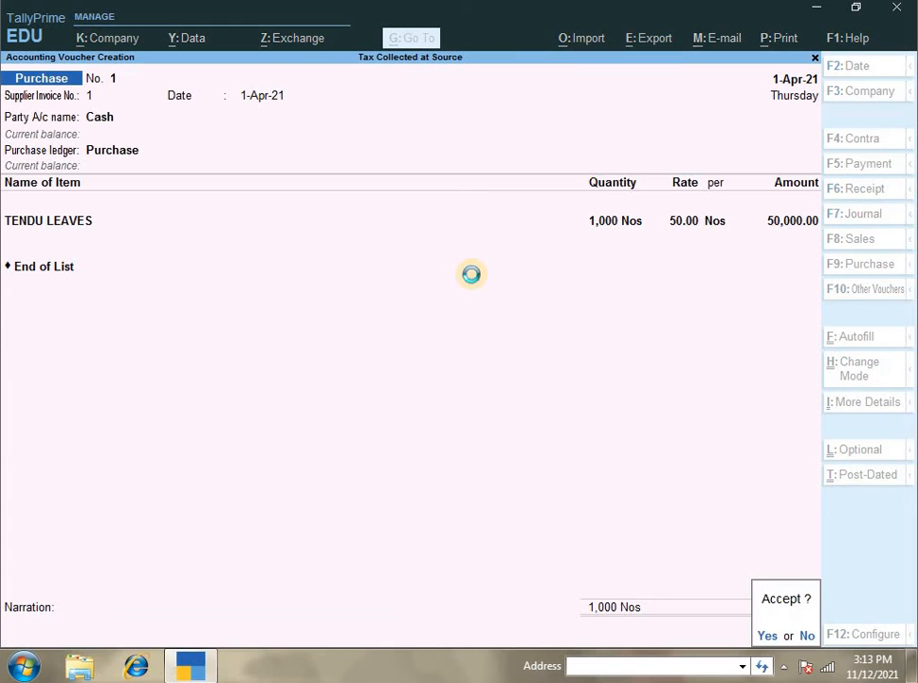
pyautogui.press('Return')
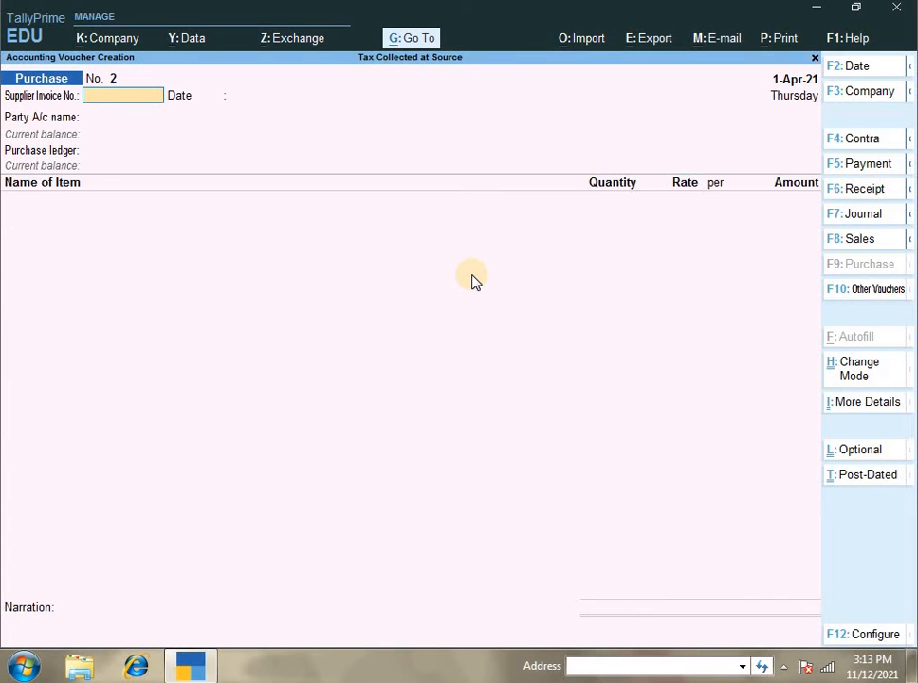
# Step: Start a sales voucher for party Xyz & Co and leave all dispatch details blank
pyautogui.press('F8')
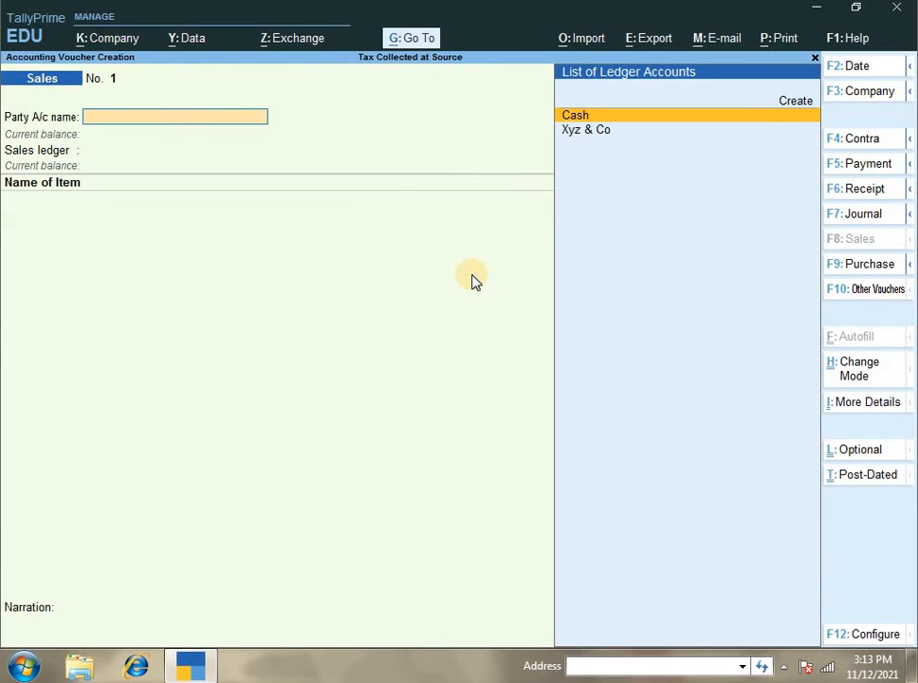
pyautogui.press('Down')
pyautogui.press('Return')
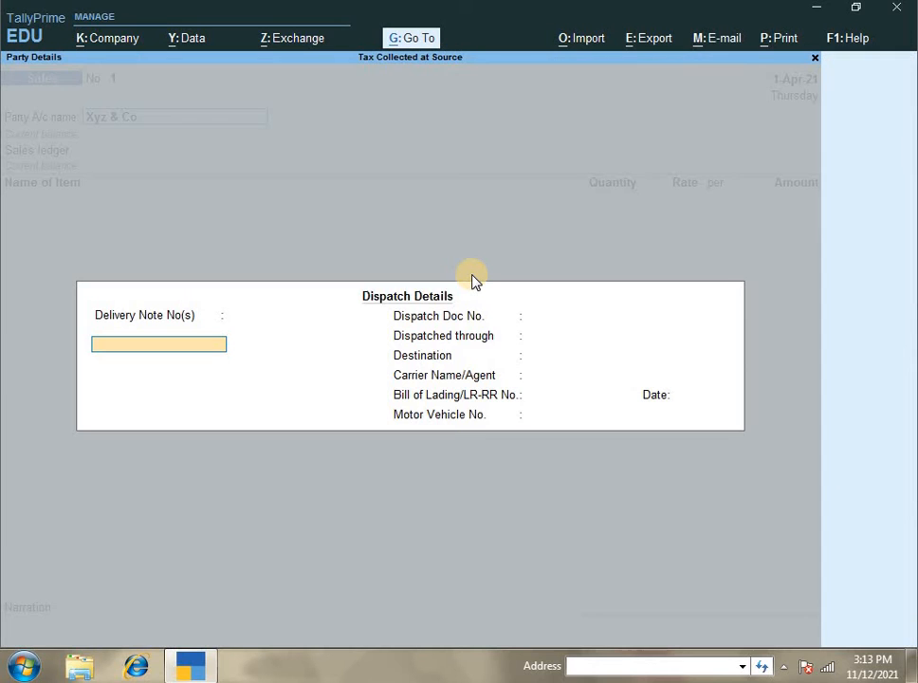
pyautogui.press('Return')
pyautogui.press('Return')
pyautogui.press('Return')
pyautogui.press('Return')
pyautogui.press('Return')
pyautogui.press('Return')
pyautogui.press('Return')
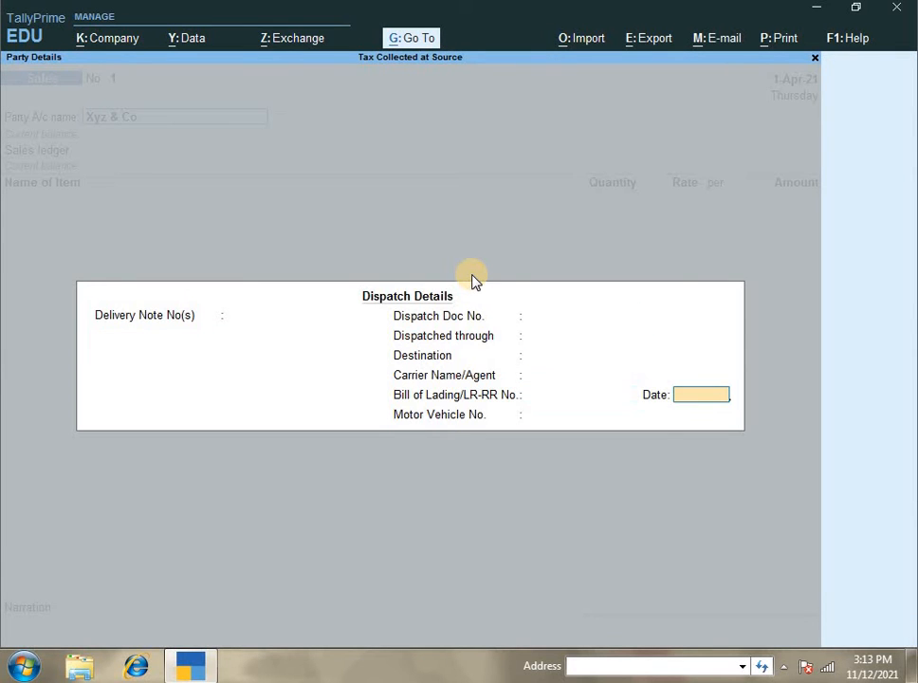
pyautogui.press('Return')
pyautogui.press('Return')
# Step: Accept the buyer details for Xyz & Co with state Not Applicable, and use Sales as the sales ledger
pyautogui.press('Return')
pyautogui.press('Return')
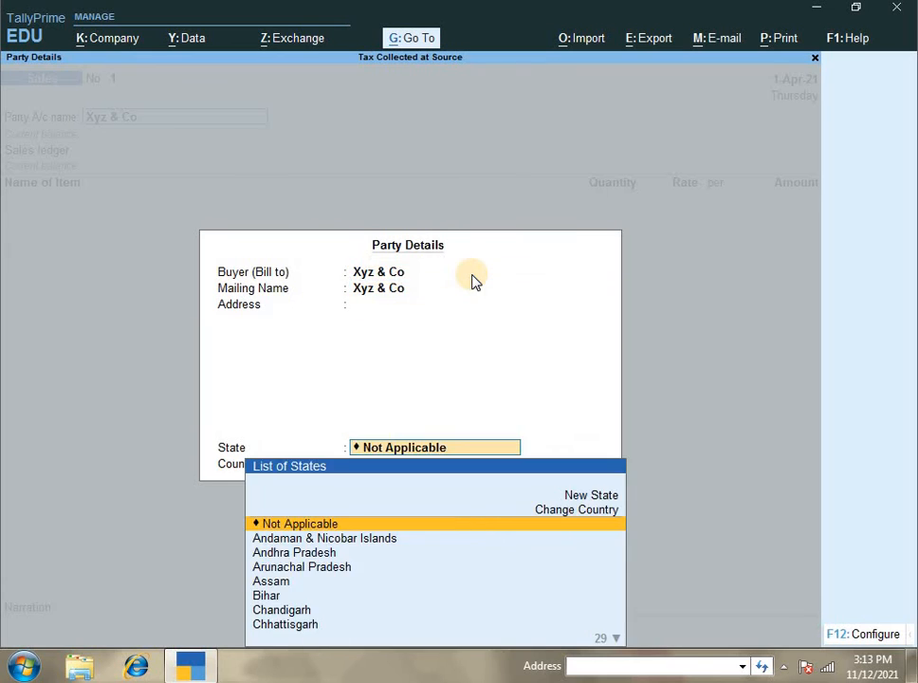
pyautogui.press('Return')
pyautogui.press('Return')
pyautogui.press('Return')
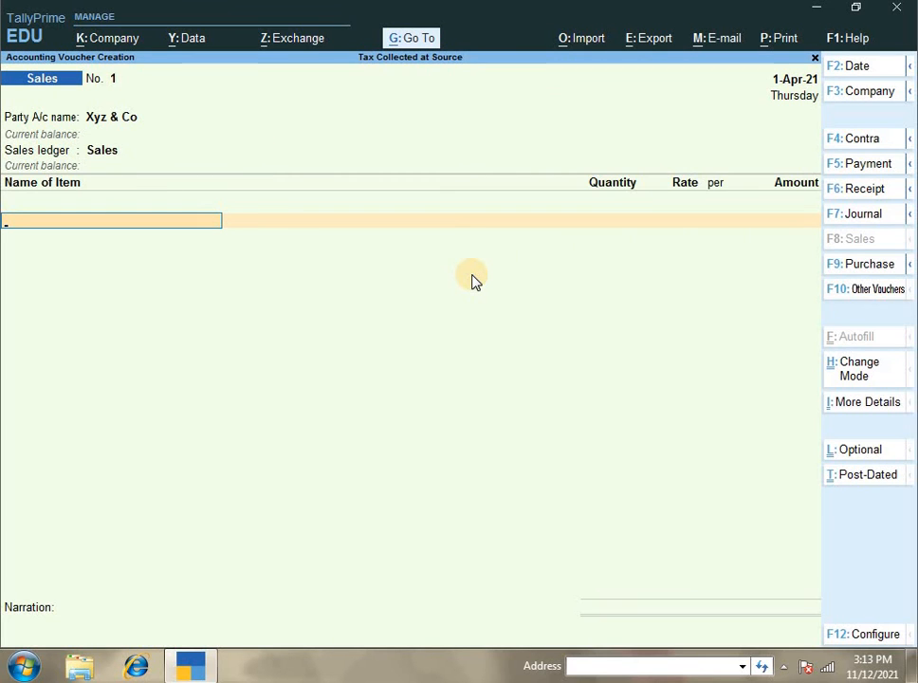
# Step: Enter 1,000 Nos of TENDU LEAVES at a rate of 50 in the sales voucher
pyautogui.write('Te')
pyautogui.press('Return')
pyautogui.write('1')
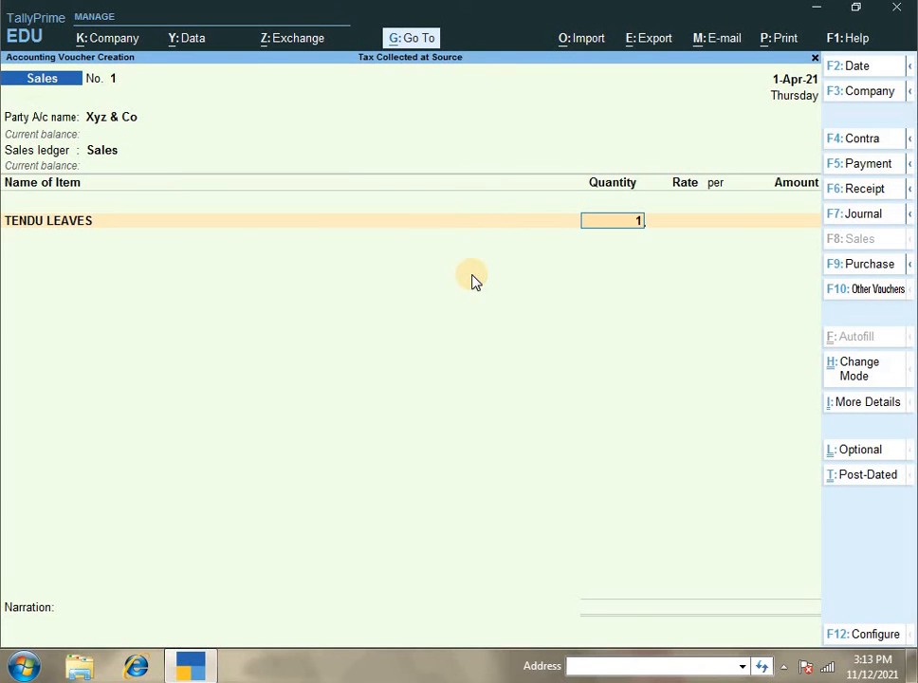
pyautogui.write(',000')
pyautogui.press('Return')
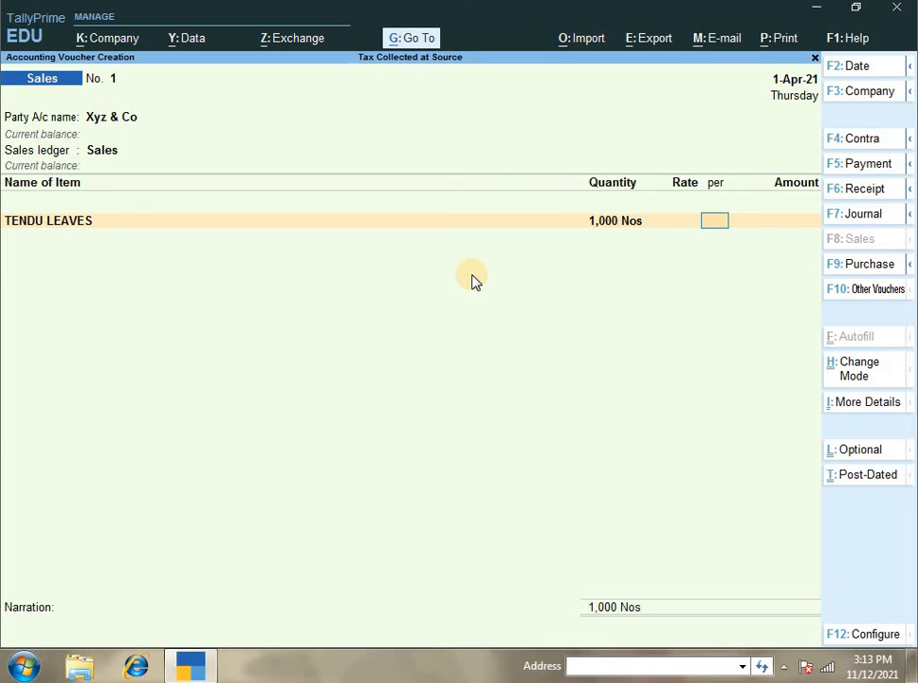
pyautogui.write('50')
pyautogui.press('Return')
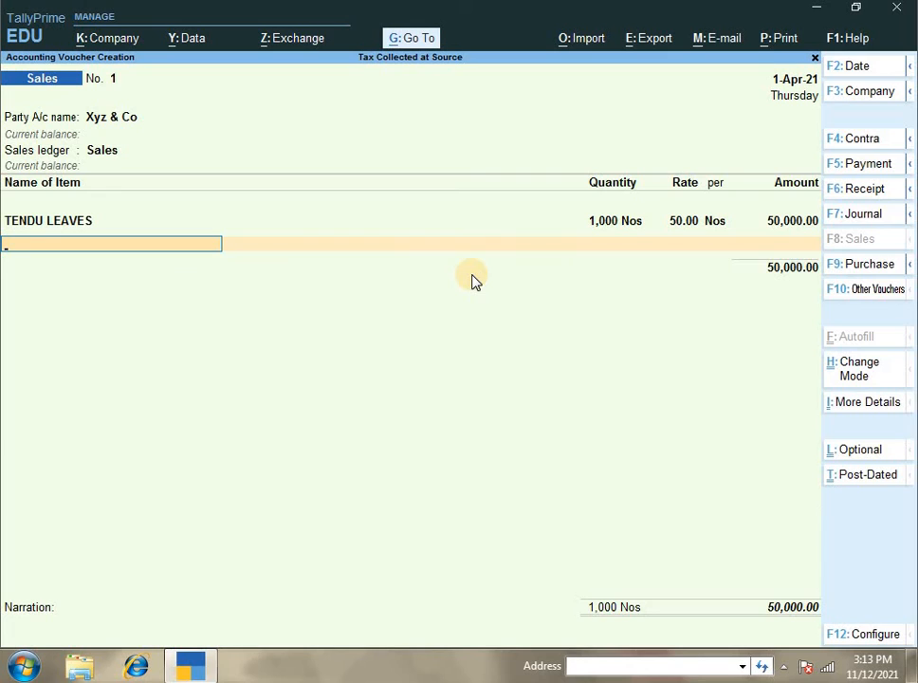
# Step: End the item list and add the TCS on Forest Produce ledger to the sales voucher with its calculated amount
pyautogui.press('Return')
pyautogui.press('BackSpace')
pyautogui.press('Return')
pyautogui.press('Return')
pyautogui.write('T')
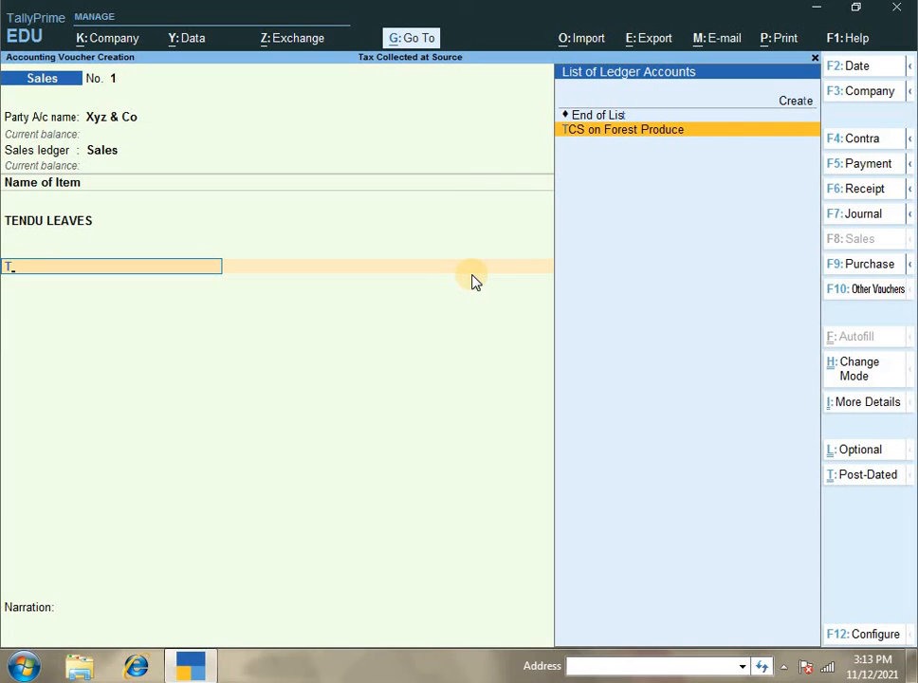
pyautogui.press('Return')
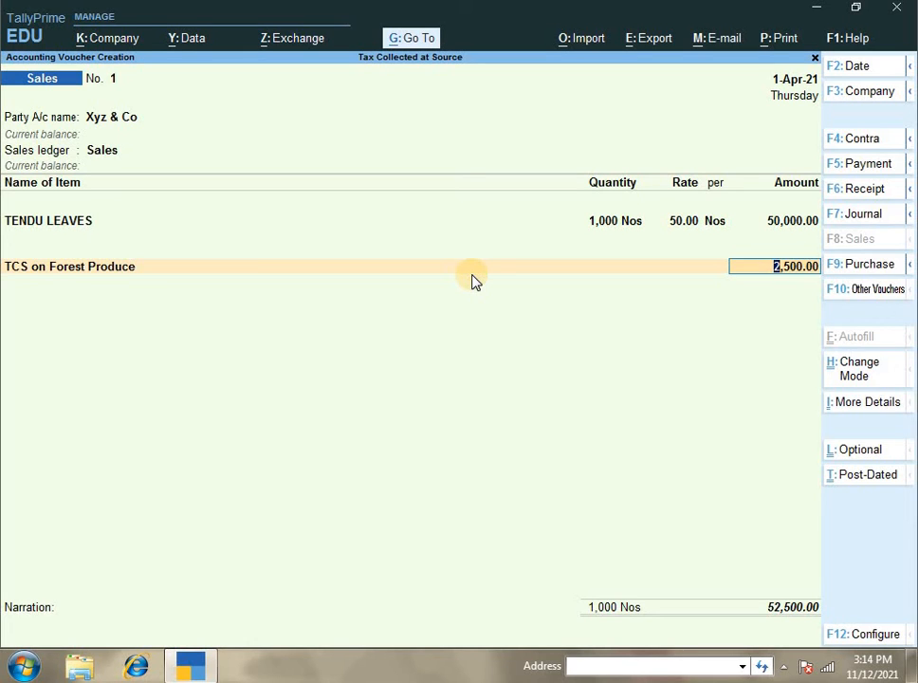
pyautogui.press('Return')
pyautogui.press('Return')
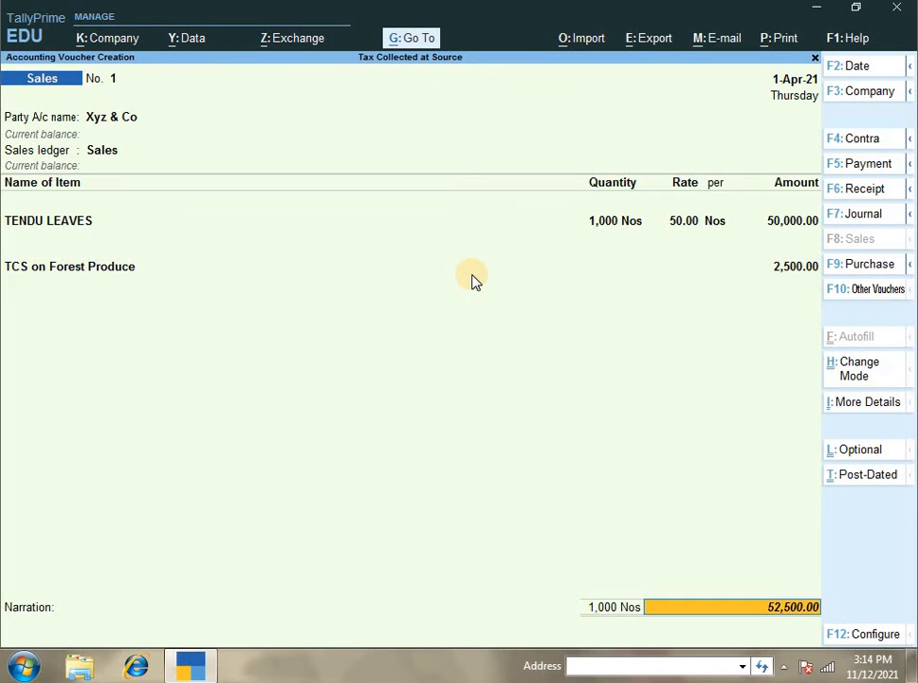
# Step: Accept the bill-wise details for Xyz & Co as New Ref 1, save the sales voucher without a narration and leave voucher creation
pyautogui.press('Return')
pyautogui.press('Return')
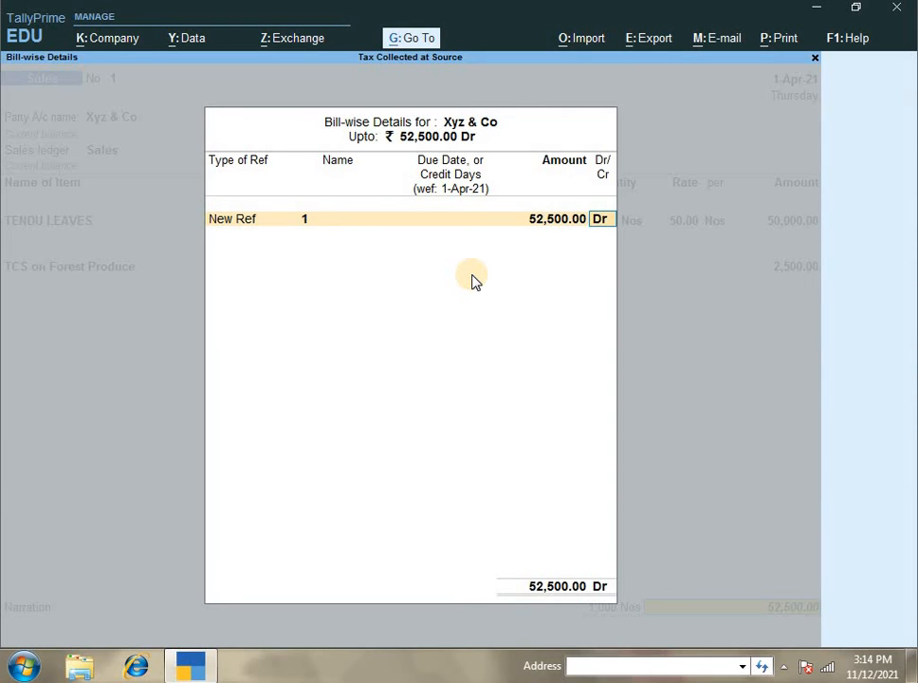
pyautogui.press('Return')
pyautogui.press('Return')
pyautogui.press('Return')
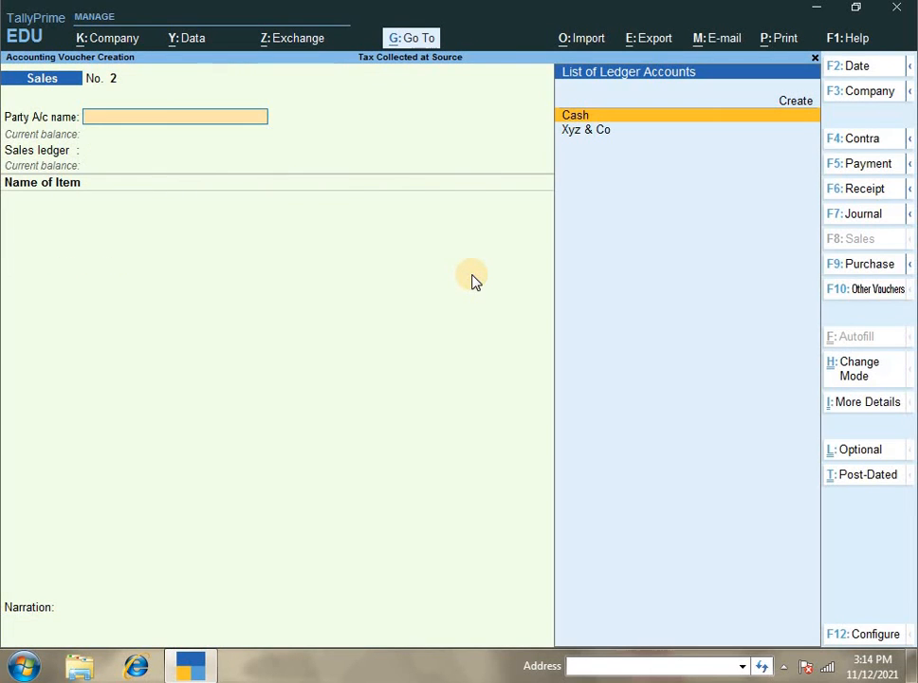
pyautogui.press('Escape')
pyautogui.press('Return')
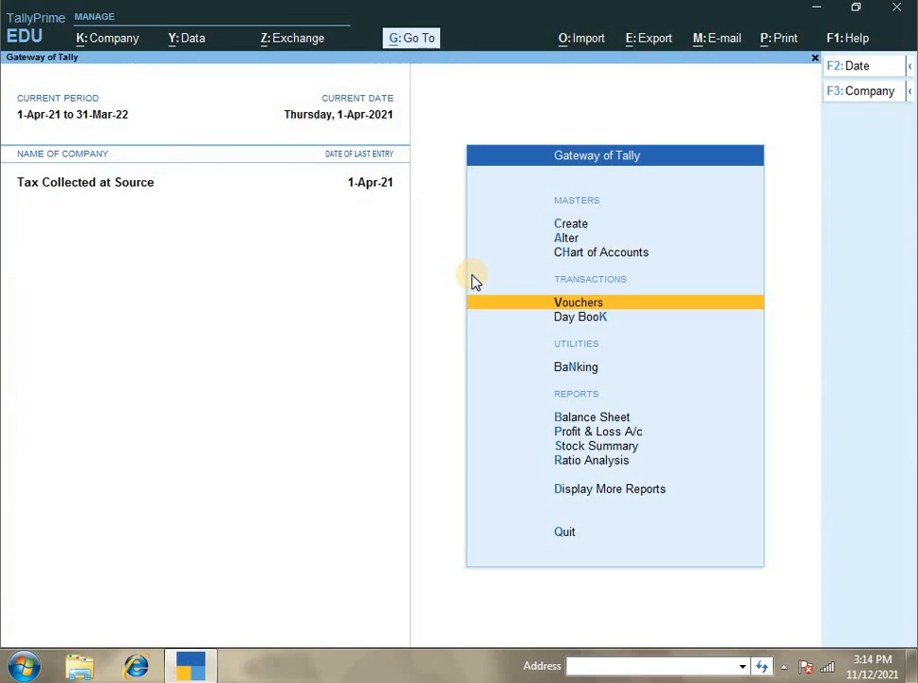
# Step: Open the statutory TCS reports from the additional reports
pyautogui.press('Down')
pyautogui.press('Down')
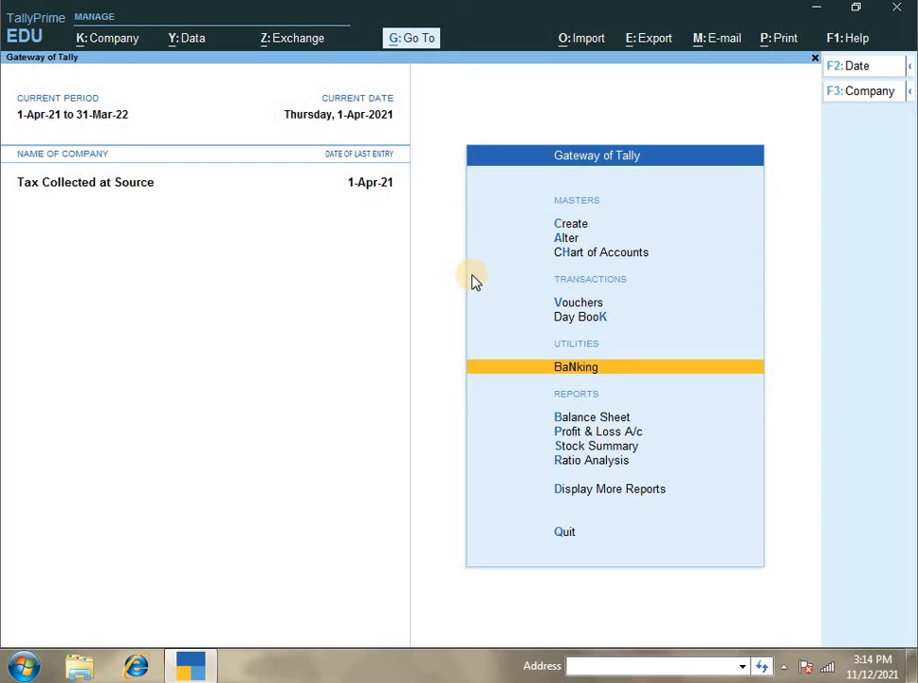
pyautogui.press('Down')
pyautogui.press('Down')
pyautogui.press('Down')
pyautogui.press('Down')
pyautogui.press('Down')
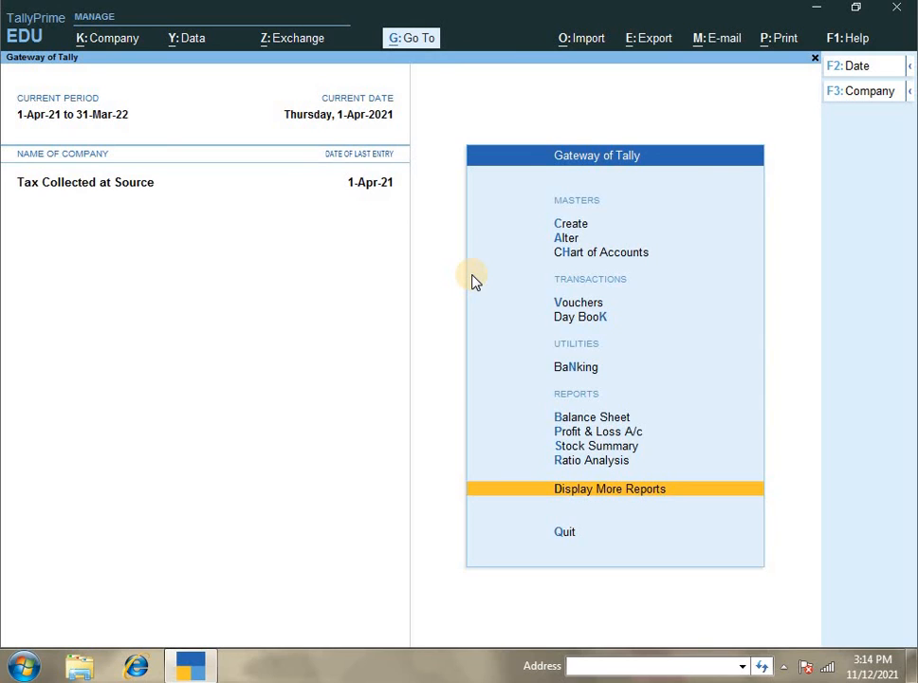
pyautogui.press('Return')
pyautogui.press('Down')
pyautogui.press('Down')
pyautogui.press('Down')
pyautogui.press('Down')
pyautogui.press('Down')
pyautogui.press('Down')
pyautogui.press('Down')
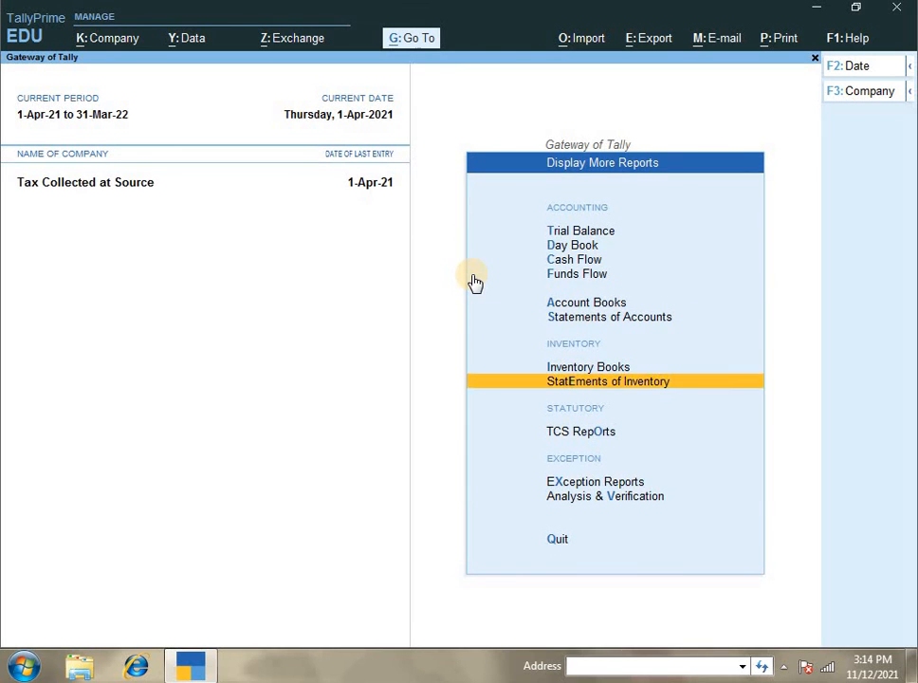
pyautogui.press('Down')
pyautogui.press('Return')
# Step: Open the TCS Outstandings report and examine the pending amounts for Tendu Leaves
pyautogui.press('Down')
pyautogui.press('Down')
pyautogui.press('Down')
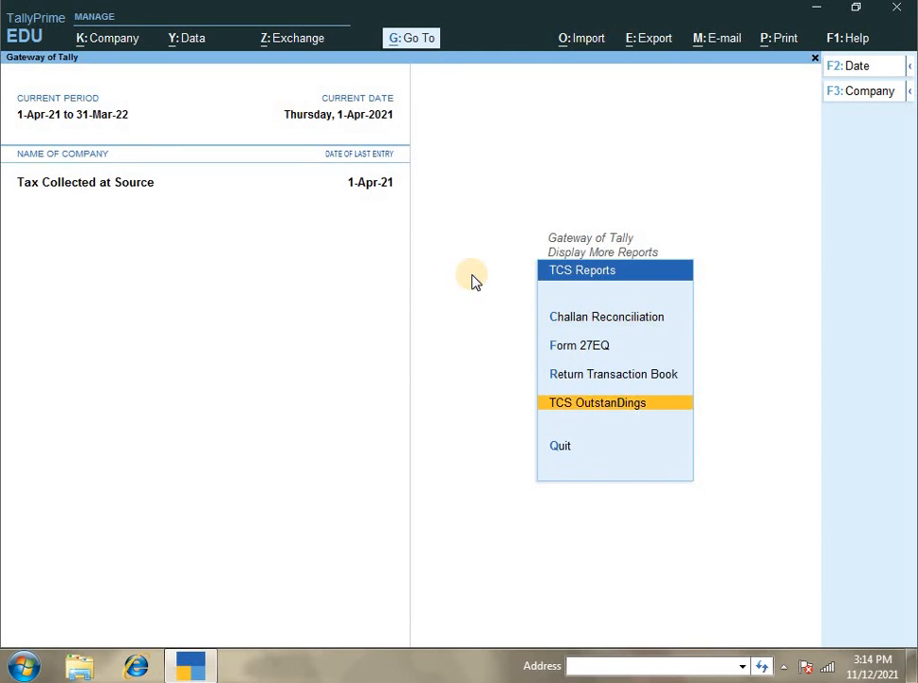
pyautogui.press('Return')
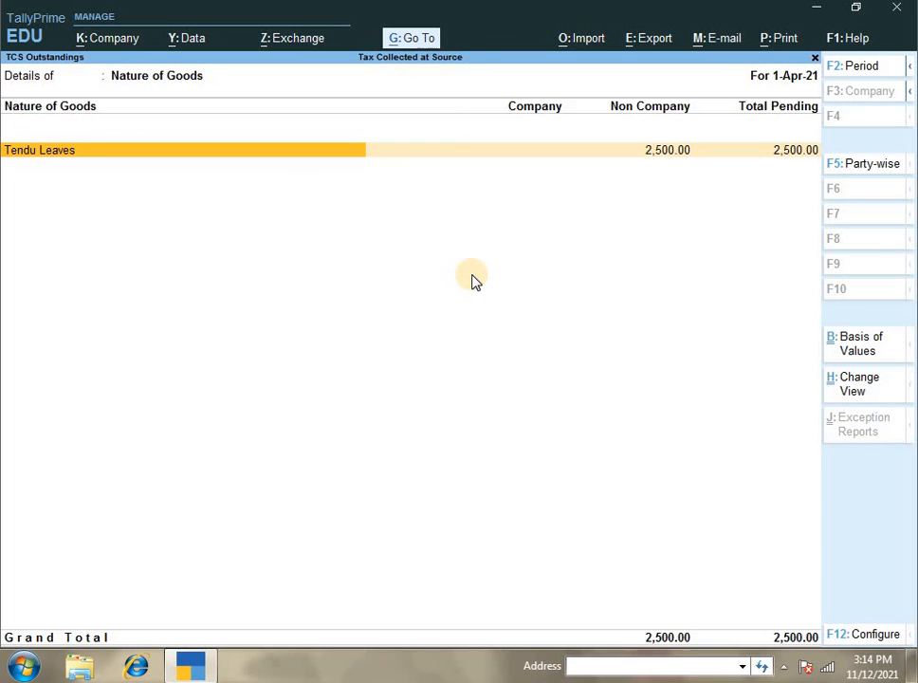
pyautogui.press('Right')
pyautogui.press('Right')
pyautogui.press('Right')
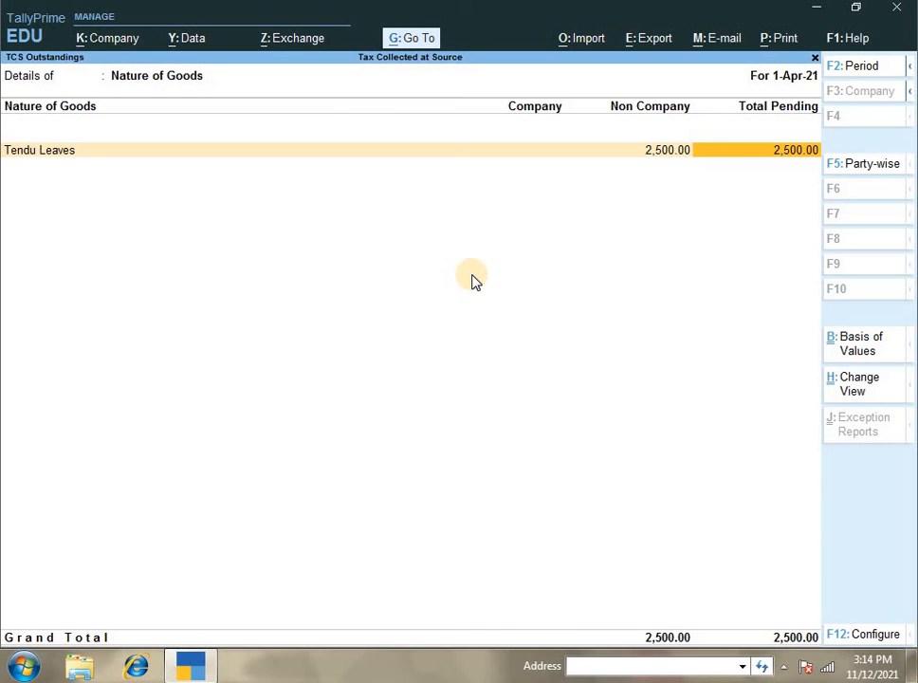
pyautogui.press('Escape')
pyautogui.press('Escape')
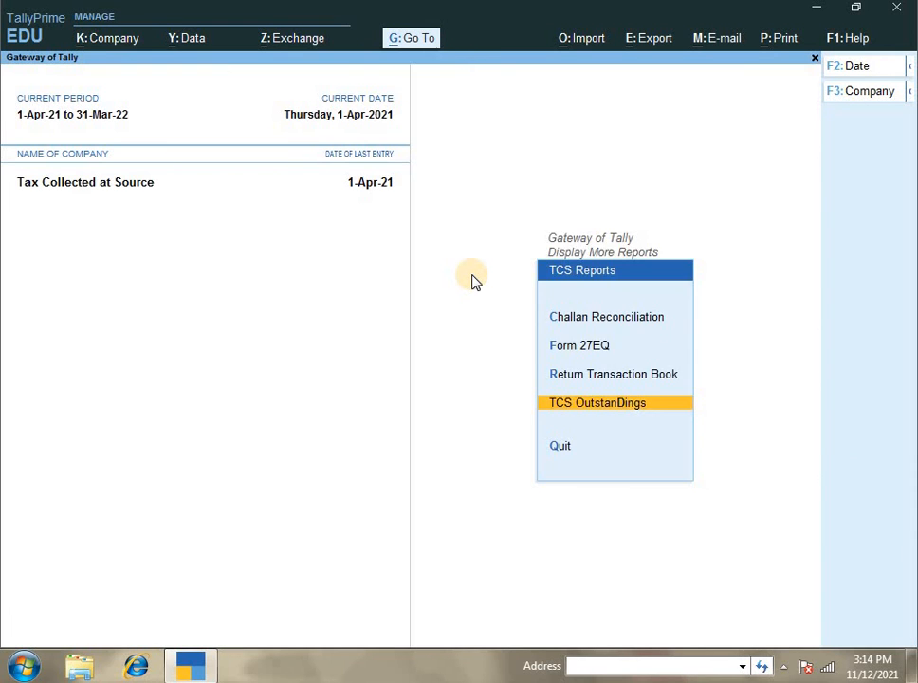
# Step: Start a payment voucher with Cash as the account
pyautogui.press('Escape')
pyautogui.press('Up')
pyautogui.press('Up')
pyautogui.press('Up')
pyautogui.press('Up')
pyautogui.press('Up')
pyautogui.press('Up')
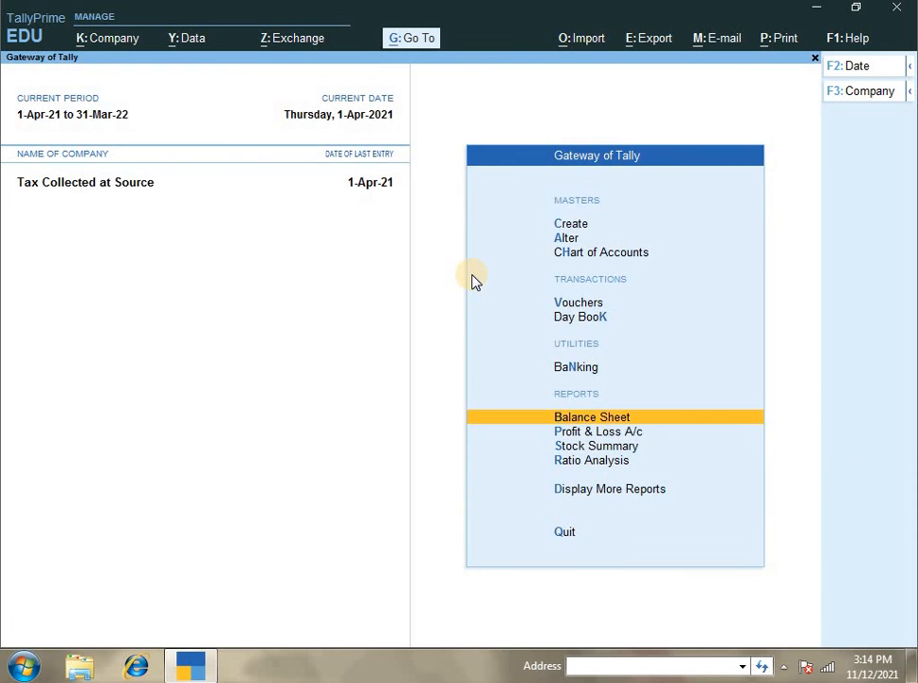
pyautogui.press('Return')
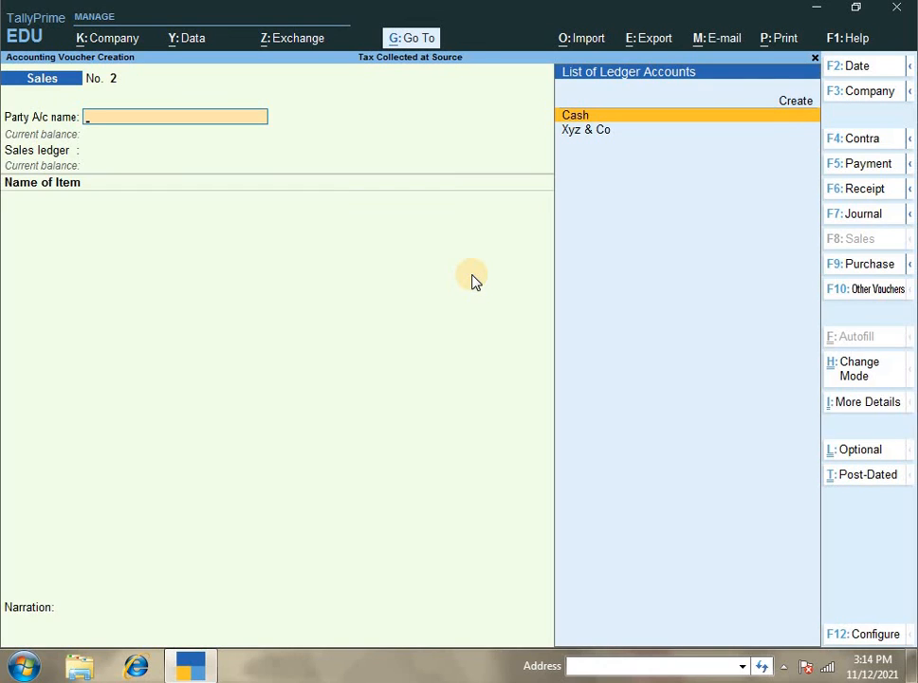
pyautogui.press('F5')
pyautogui.write('C')
pyautogui.press('Return')
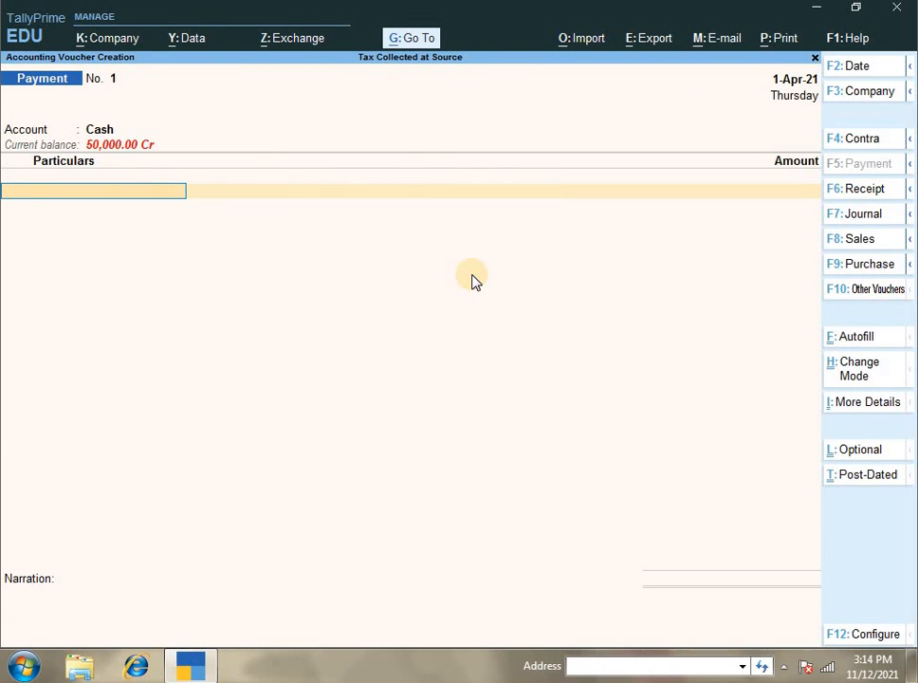
# Step: Autofill the payment voucher as a Stat Payment for TCS, period 1-Mar-21 to 31-Mar-21, collected till 1-4-2021
pyautogui.hotkey('ctrl', 'e')
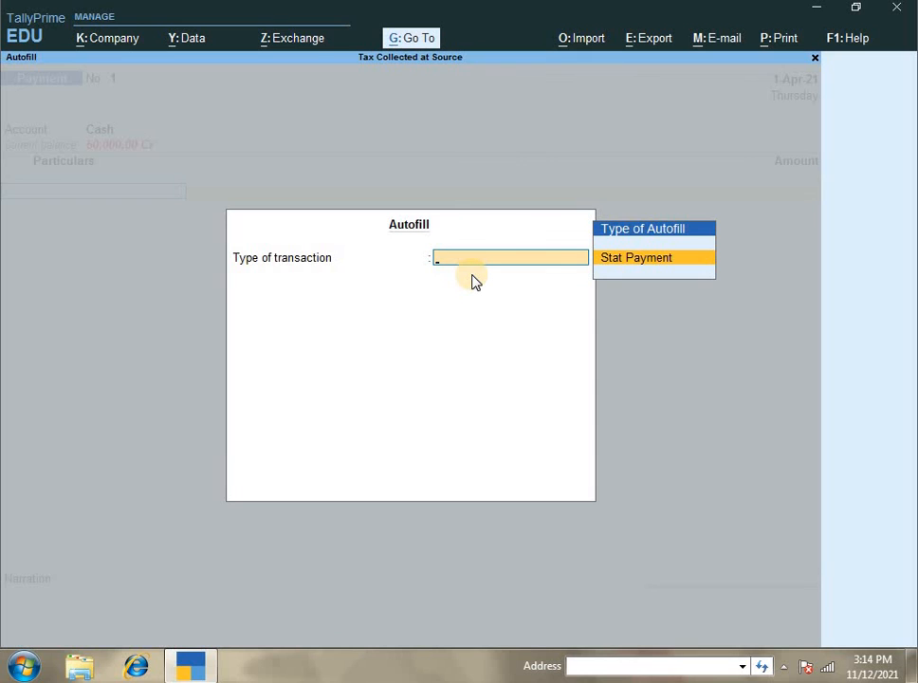
pyautogui.press('Return')
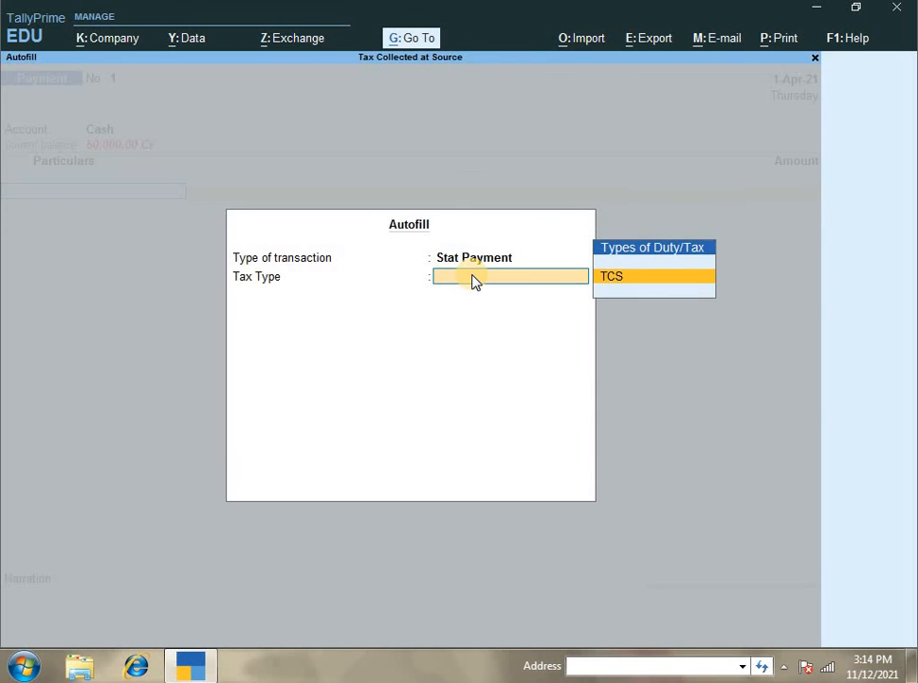
pyautogui.press('Return')
pyautogui.press('Return')
pyautogui.press('Return')
pyautogui.press('Return')
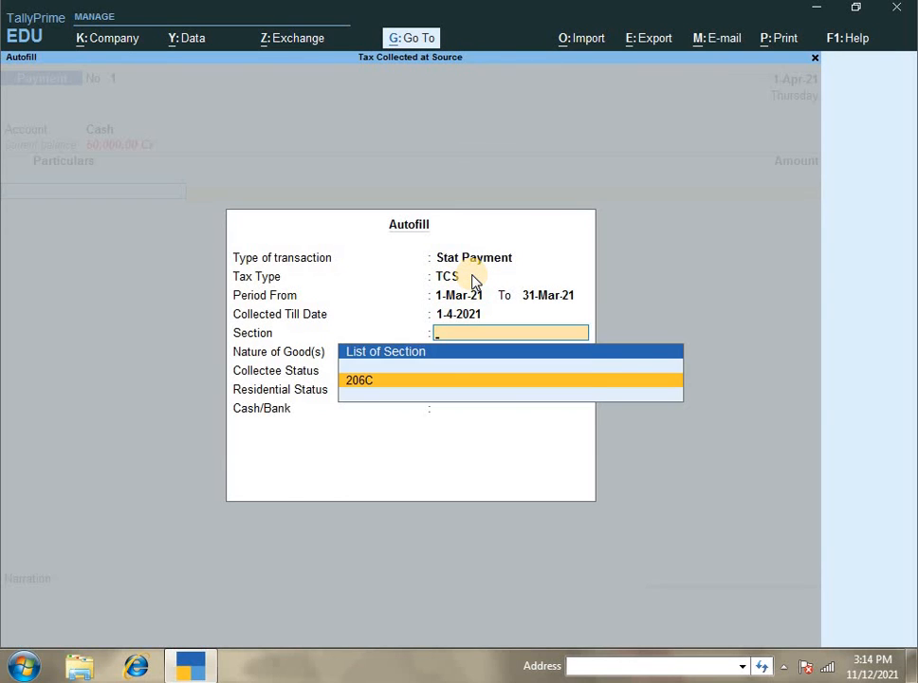
# Step: Complete the autofill with section 206C, Tendu Leaves, collectee status Non Company, residential status Resident and Cash as the paying account
pyautogui.press('Return')
pyautogui.press('Return')
pyautogui.press('Down')
pyautogui.press('Down')
pyautogui.press('Return')
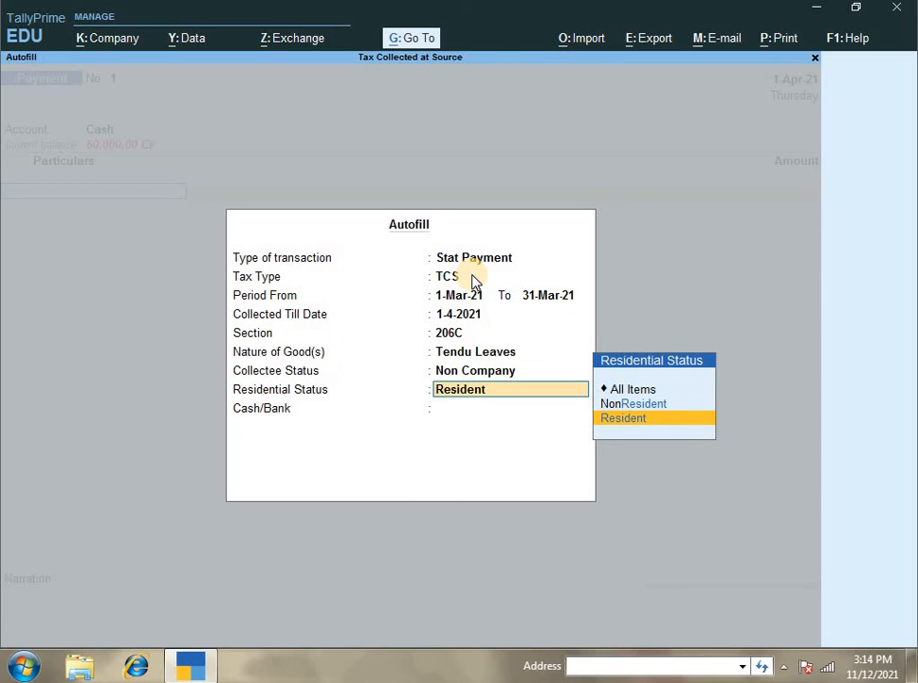
pyautogui.press('Return')
pyautogui.press('Return')
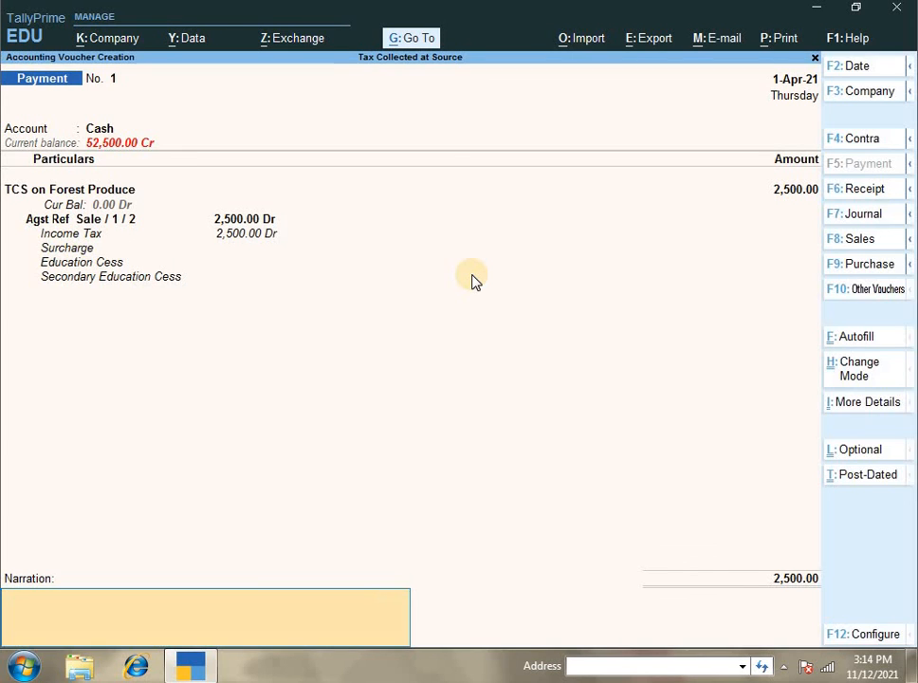
# Step: Save the TCS payment voucher without a narration and leave voucher creation
pyautogui.press('BackSpace')
pyautogui.press('Return')
pyautogui.press('Return')
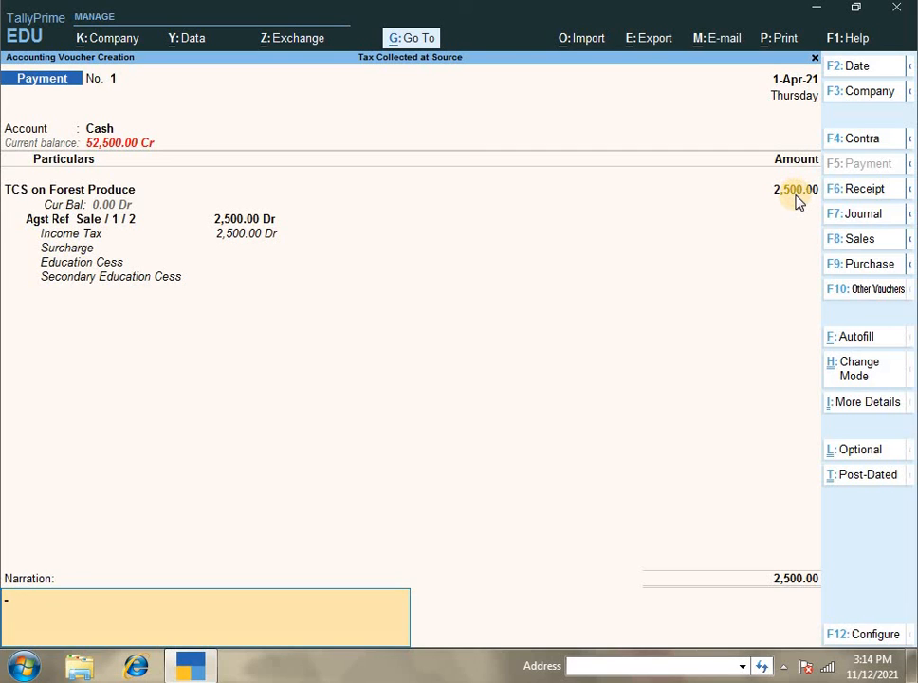
pyautogui.press('Return')
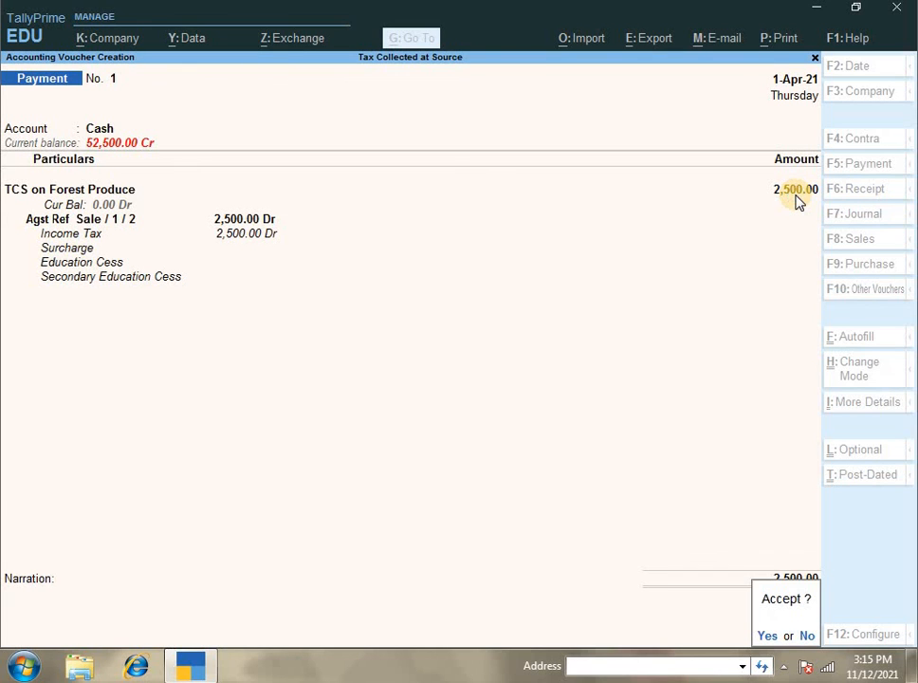
pyautogui.press('Return')
pyautogui.press('Escape')
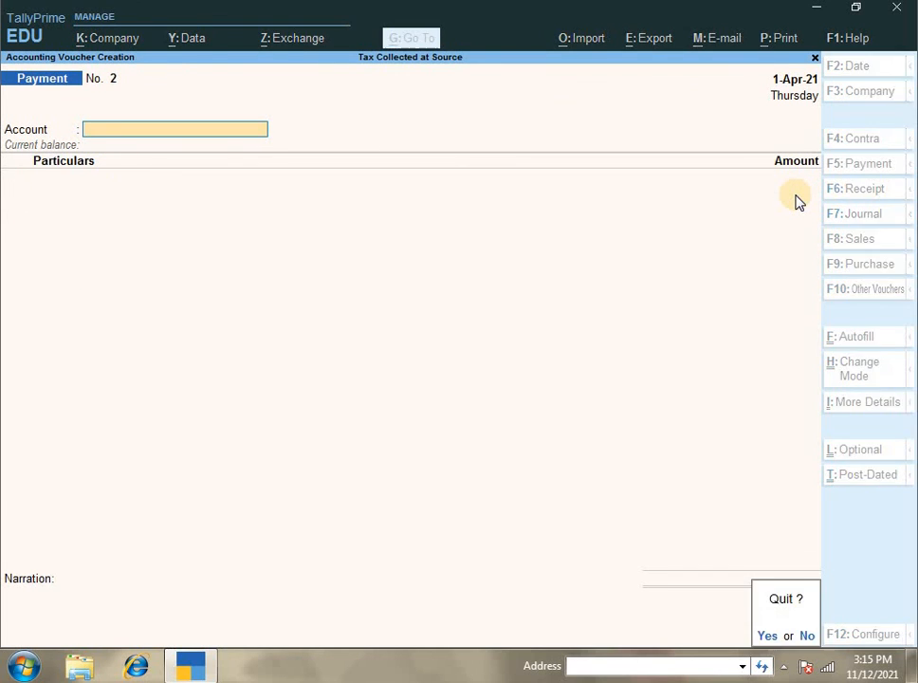
pyautogui.press('Return')
# Step: Open the Day Book and bring up the TCS on Forest Produce payment voucher
pyautogui.press('Down')
pyautogui.press('Return')
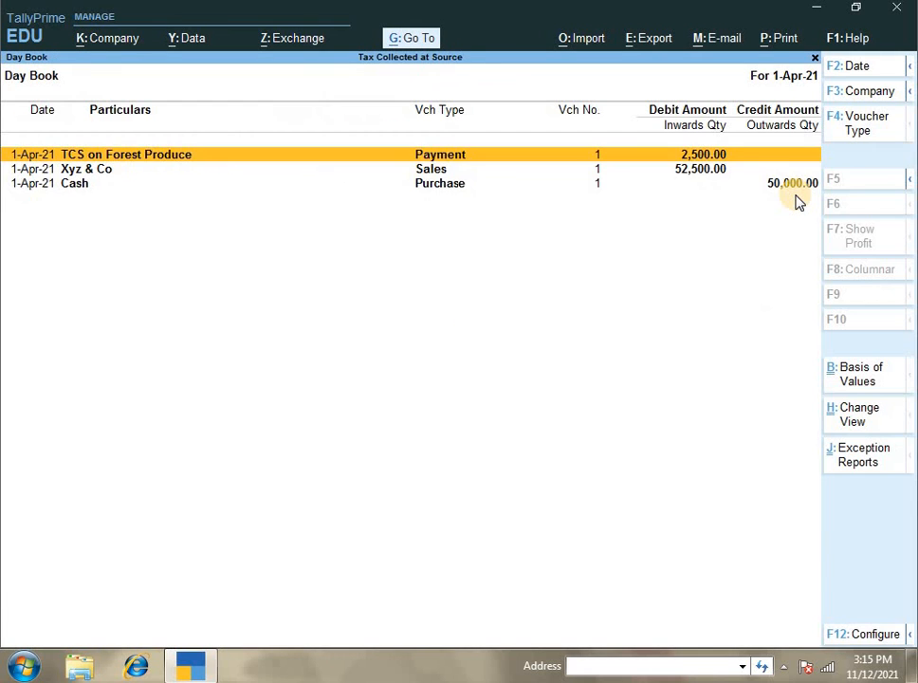
pyautogui.press('Down')
pyautogui.press('Down')
pyautogui.press('Up')
pyautogui.press('Up')
pyautogui.press('Return')
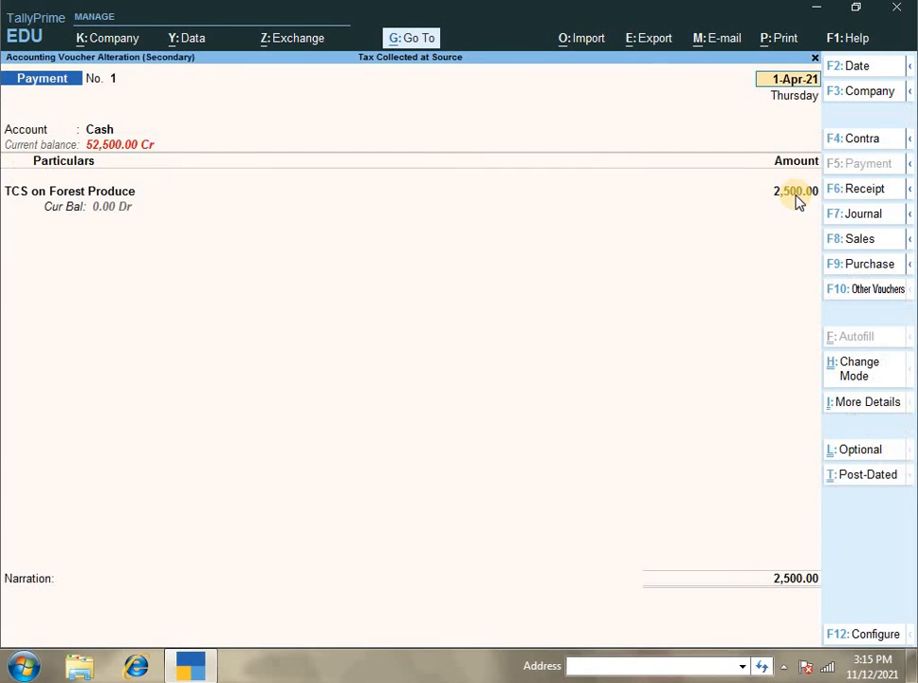
# Step: Preview the T.C.S. tax challan for the payment voucher, then close the preview
pyautogui.hotkey('alt', 'p')
pyautogui.press('i')
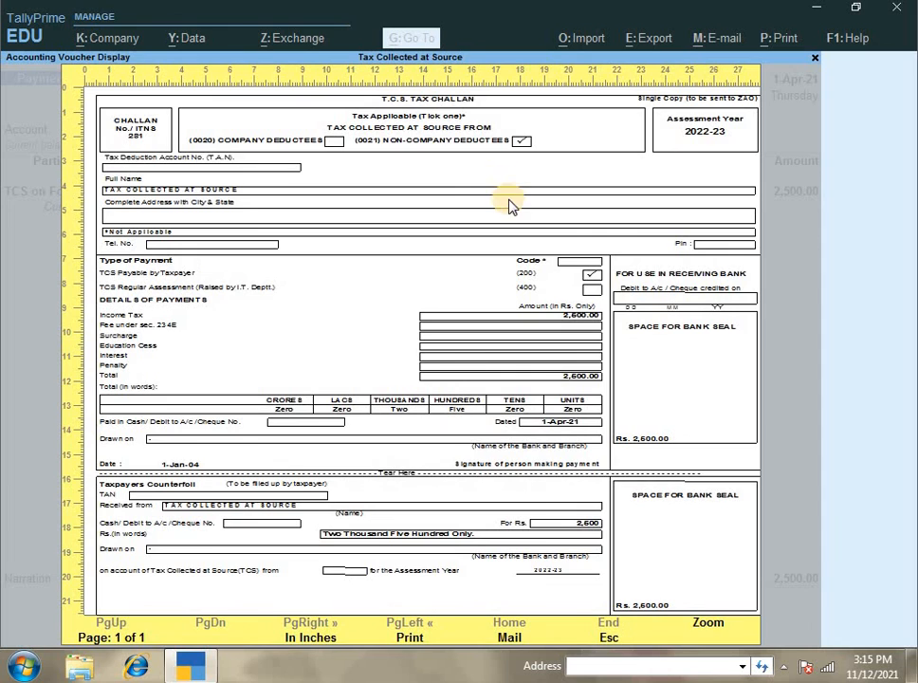
pyautogui.press('Escape')
pyautogui.press('Escape')
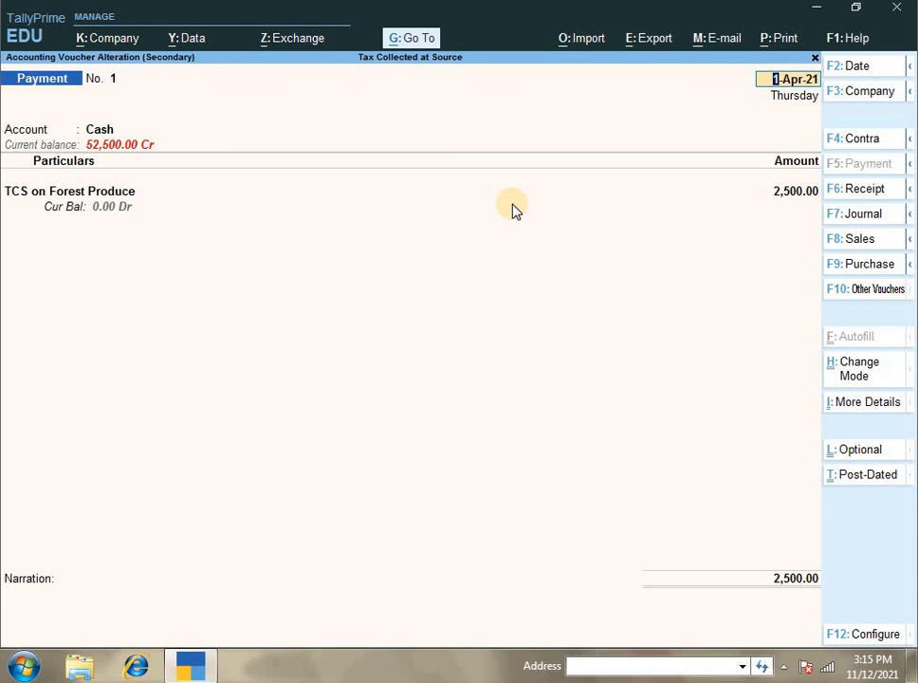